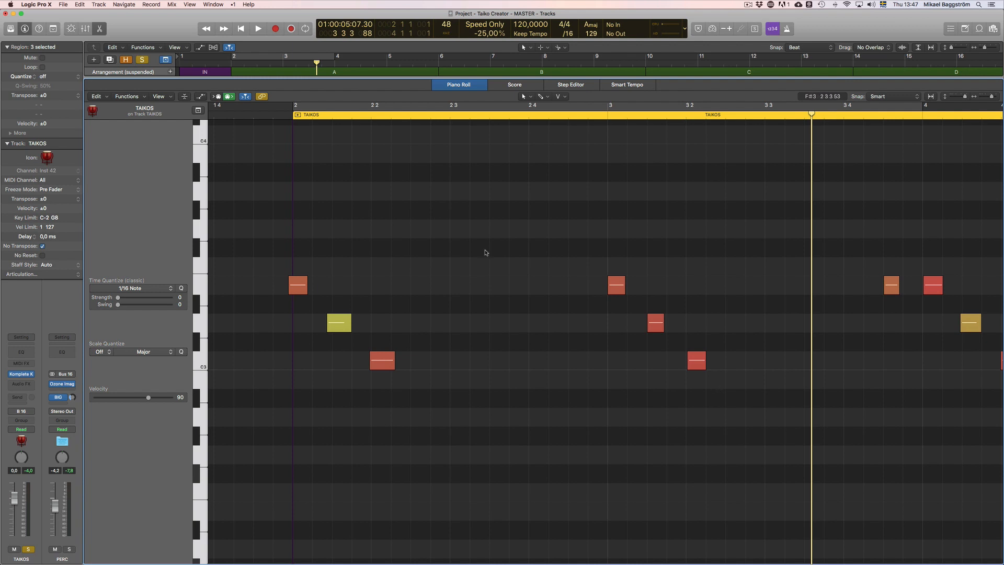
Try a 1/16 Note region quantize on the three selected TAIKOS regions, and undo it.
key(super+a)
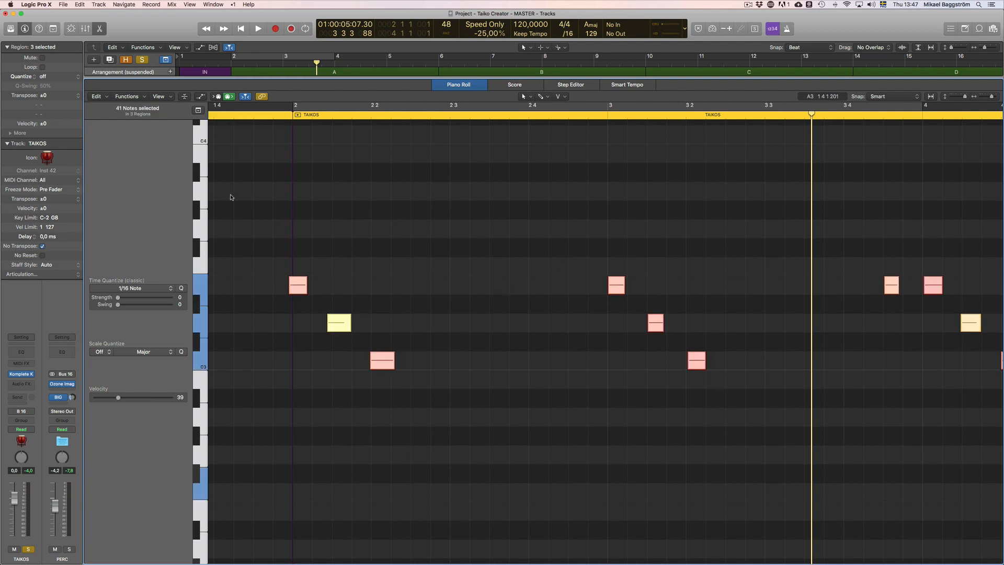
click(52, 77)
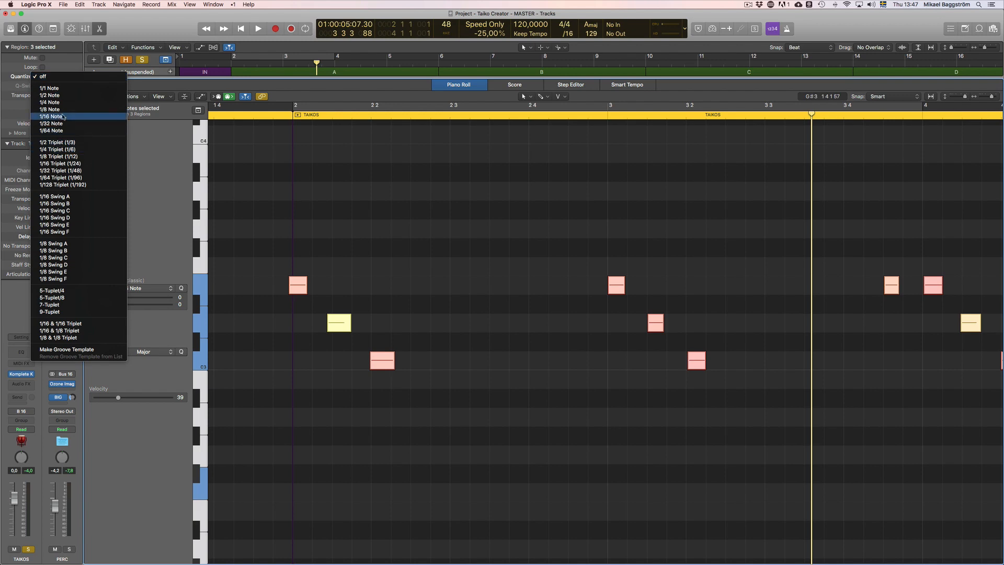
click(64, 117)
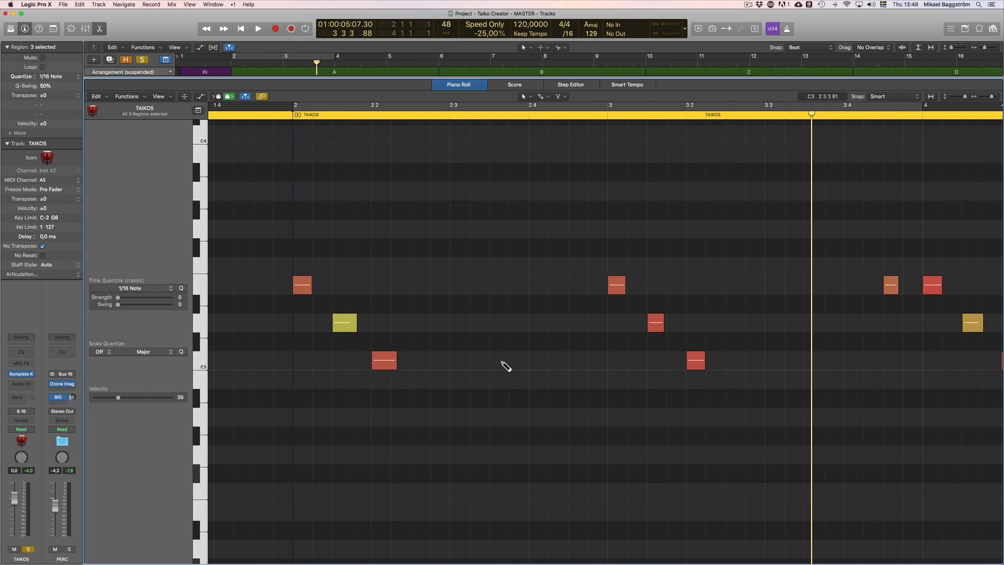
key(super+z)
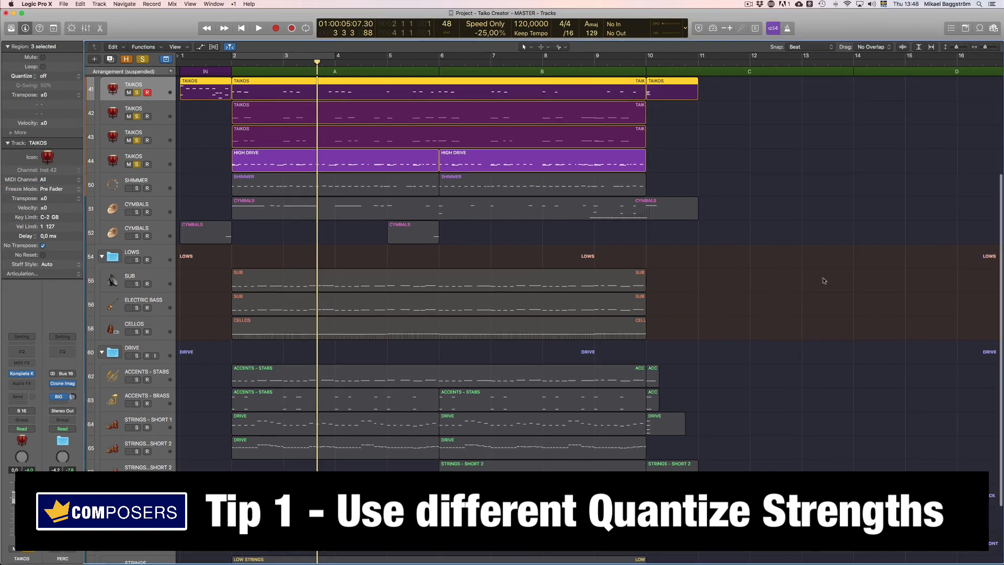
Open the long TAIKOS region on track 41 in the Piano Roll and select all its notes.
click(296, 95)
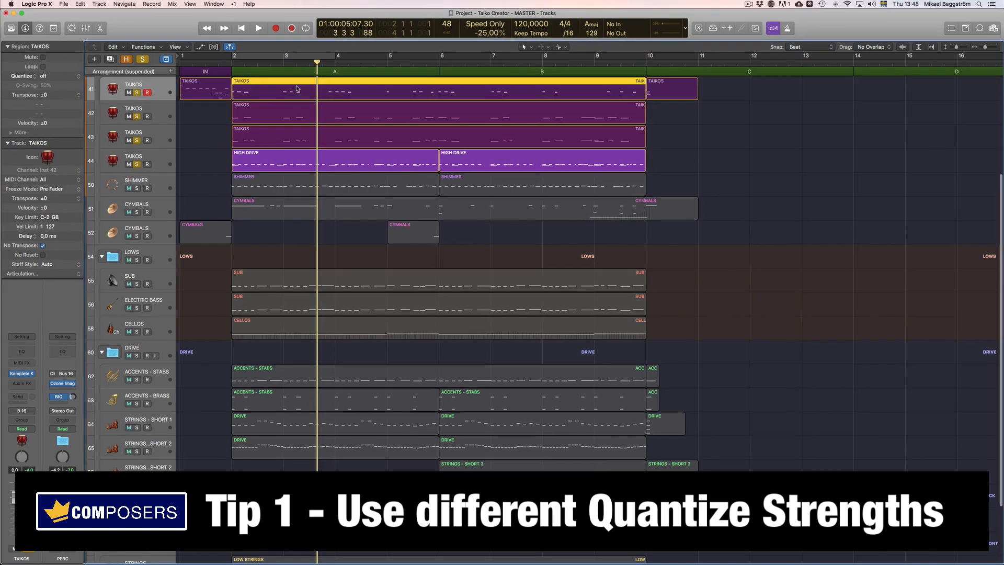
double_click(296, 89)
key(super+a)
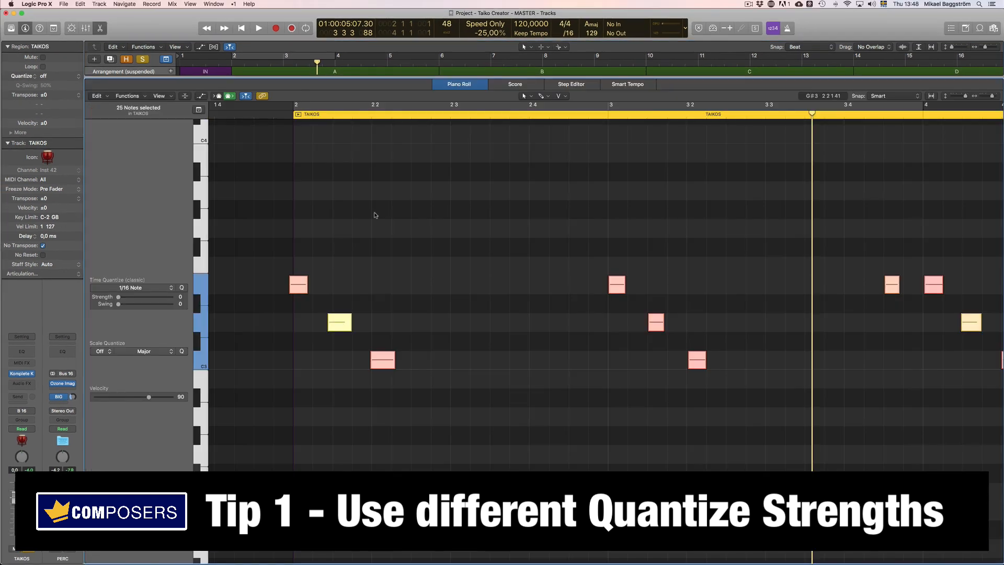
key(z)
click(377, 218)
key(super+a)
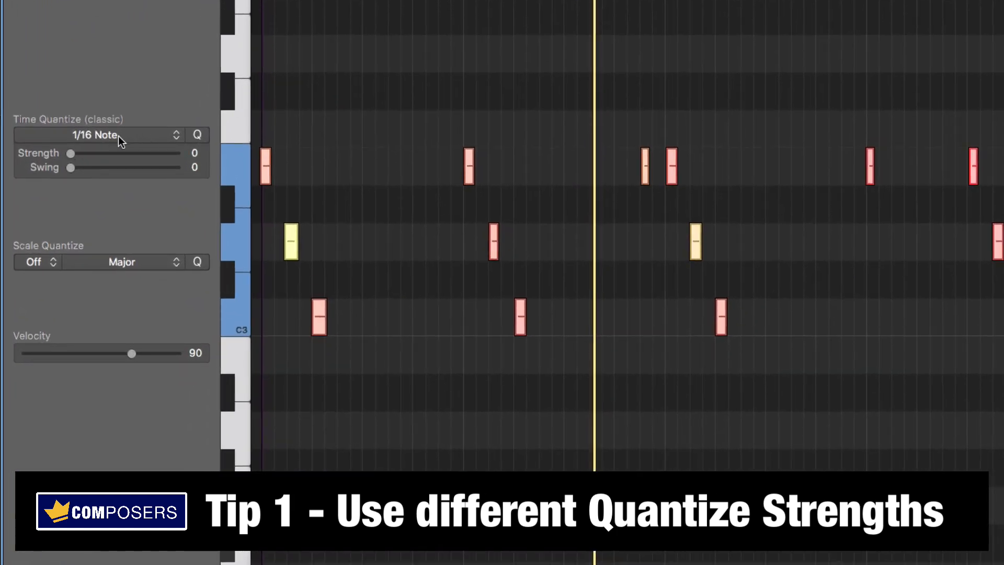
Set the Time Quantize value of the selected notes to 1/16 Note with Strength 100.
click(118, 135)
click(136, 151)
click(137, 136)
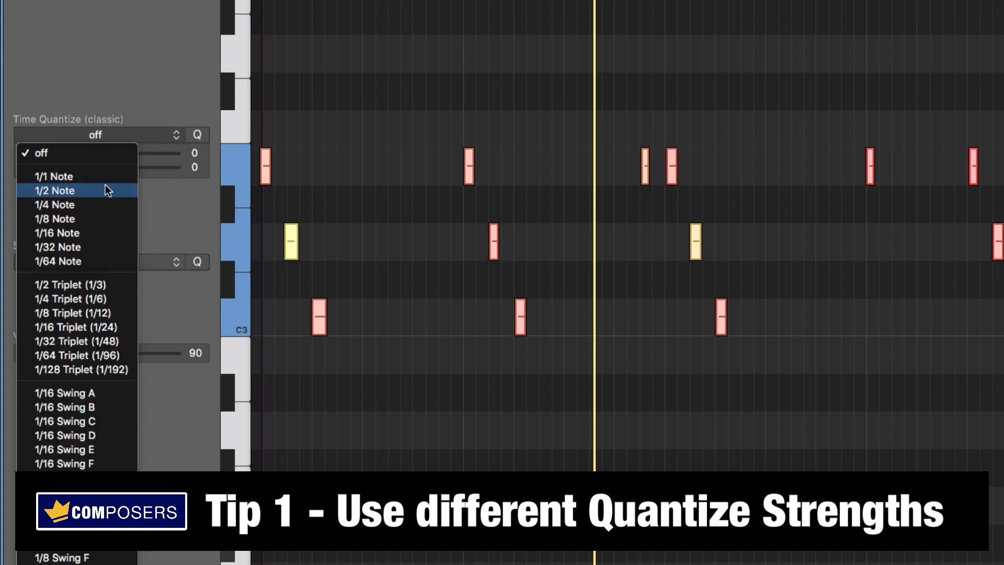
click(86, 233)
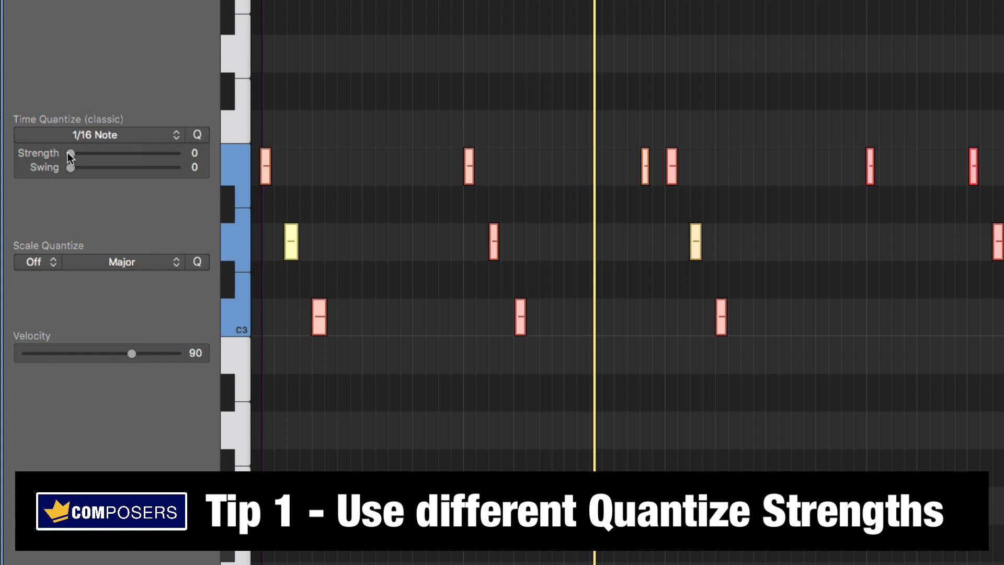
drag(71, 155, 176, 153)
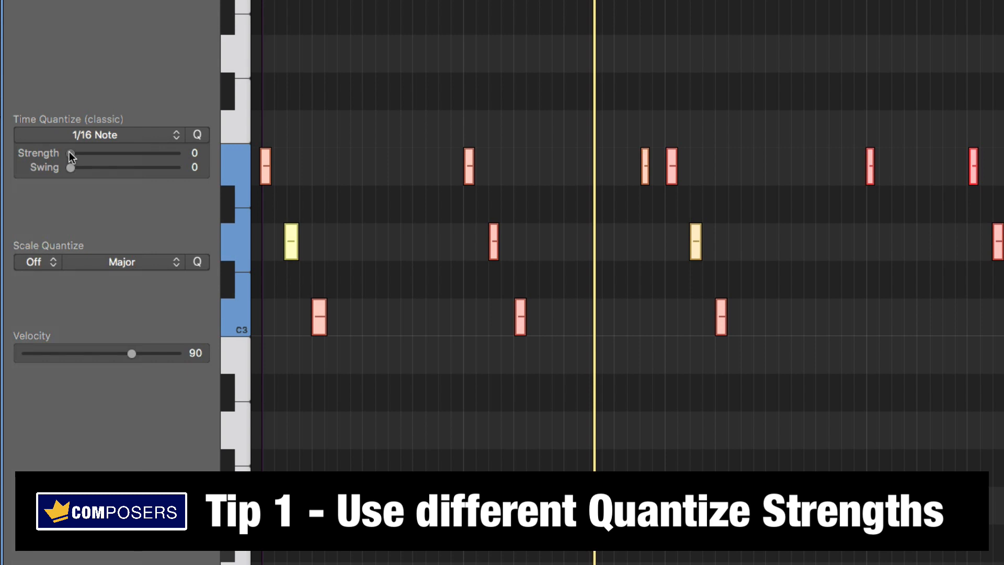
Inspect the quantized notes at the start of bar 2, and reduce the quantize Strength of all notes to 64.
click(442, 76)
drag(441, 72, 278, 361)
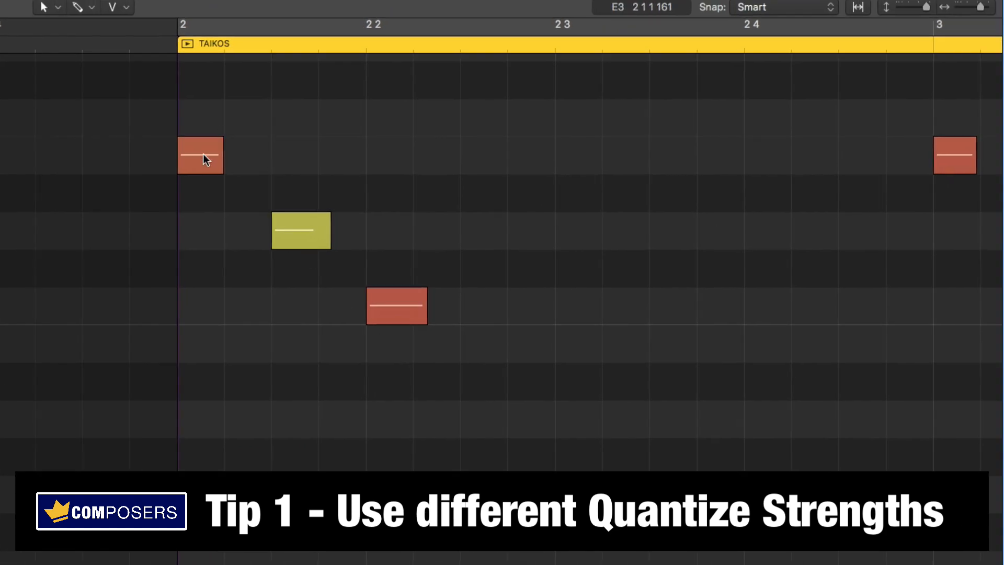
scroll(540, 222, up, 2)
scroll(411, 280, up, 5)
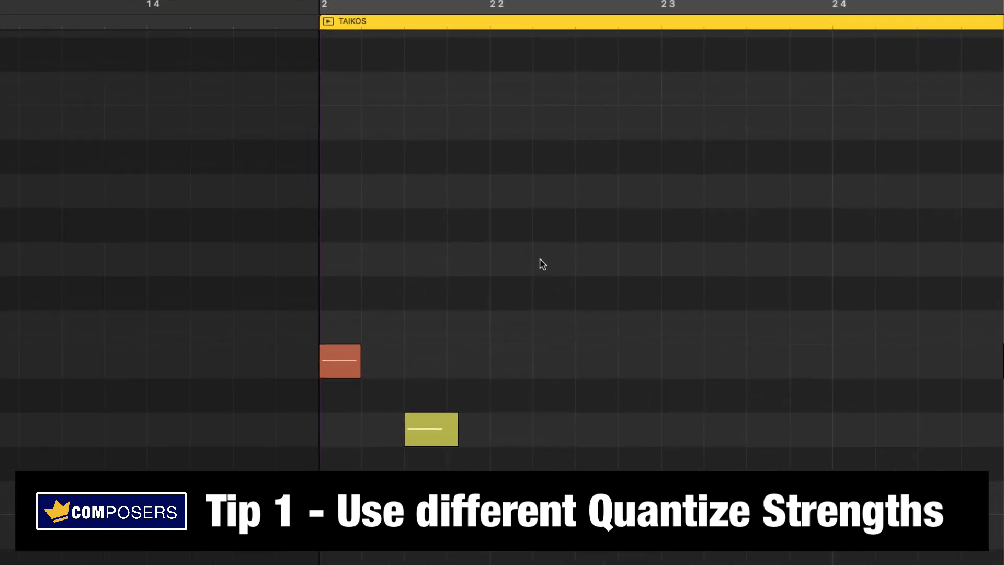
key(super+a)
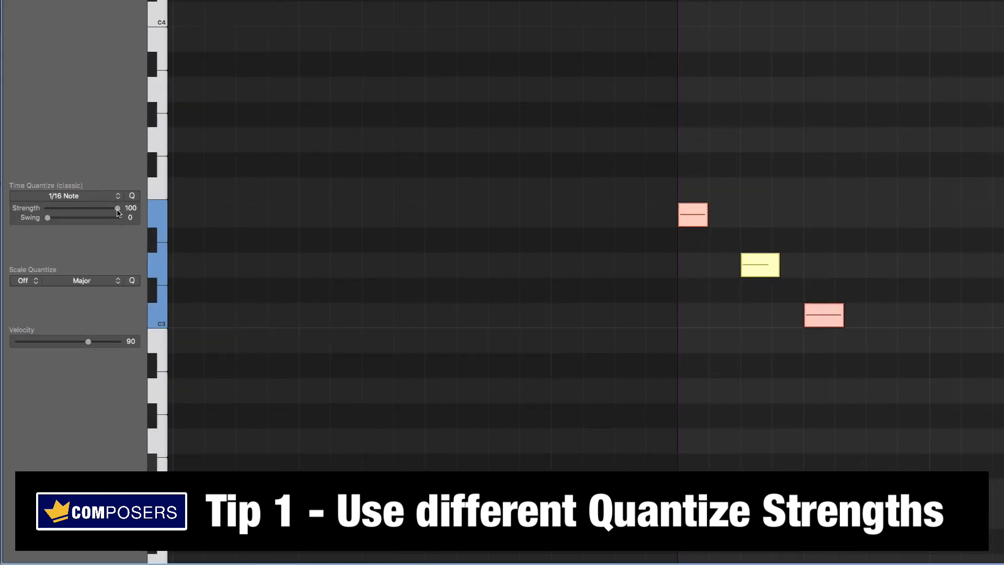
drag(117, 209, 94, 212)
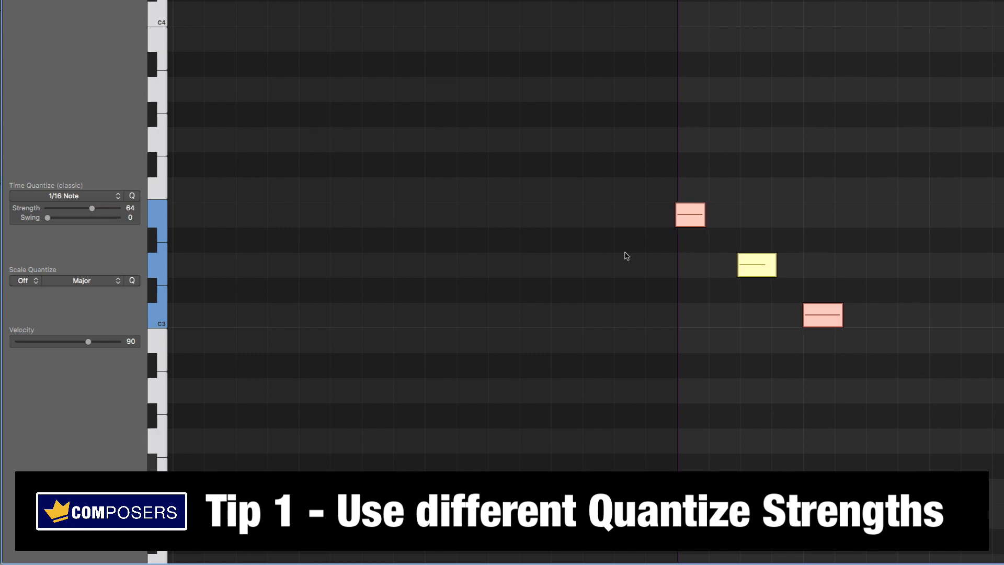
click(736, 291)
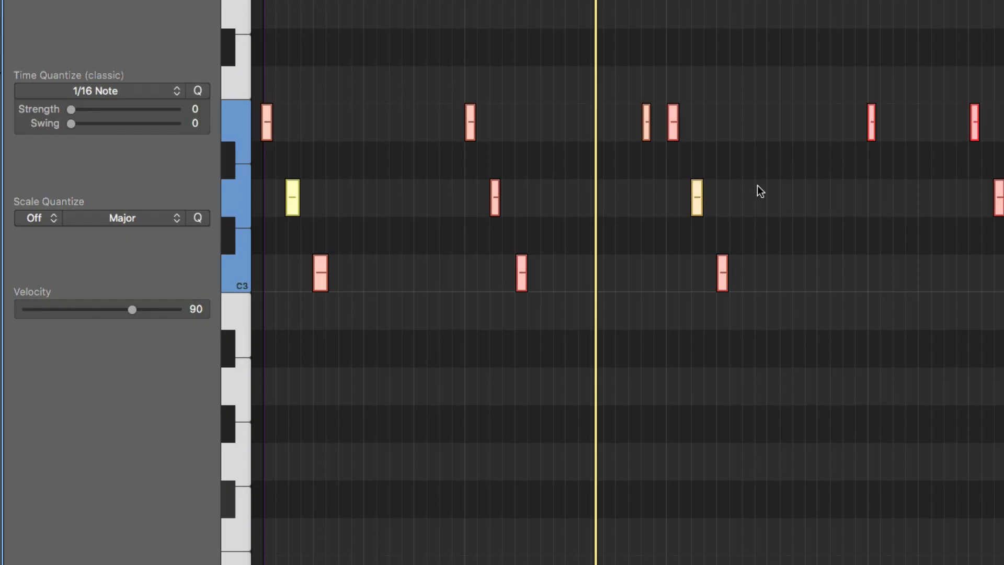
Select only the lowest row of taiko notes and set their quantize Strength to 75.
click(974, 368)
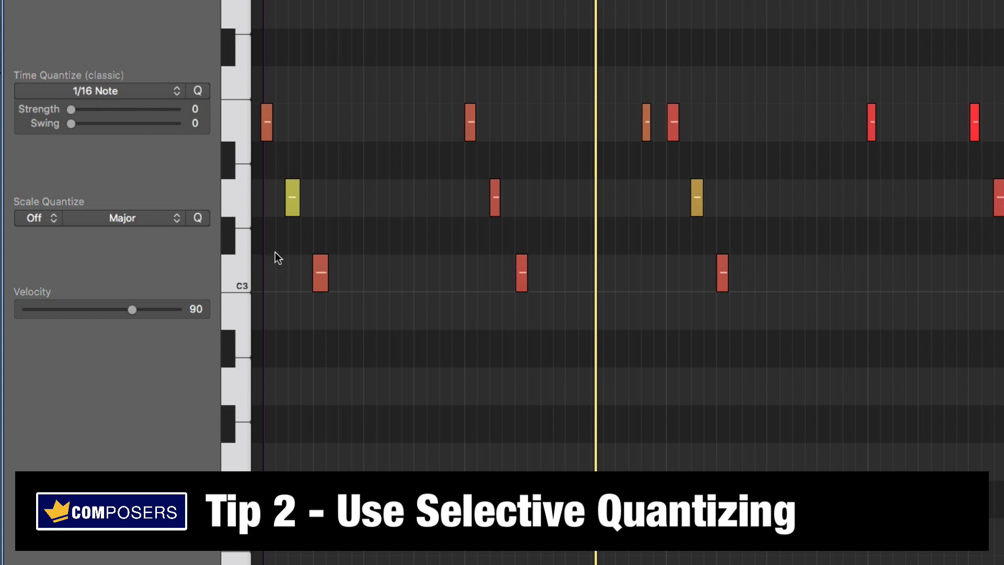
drag(276, 254, 1003, 402)
drag(76, 111, 152, 110)
click(589, 398)
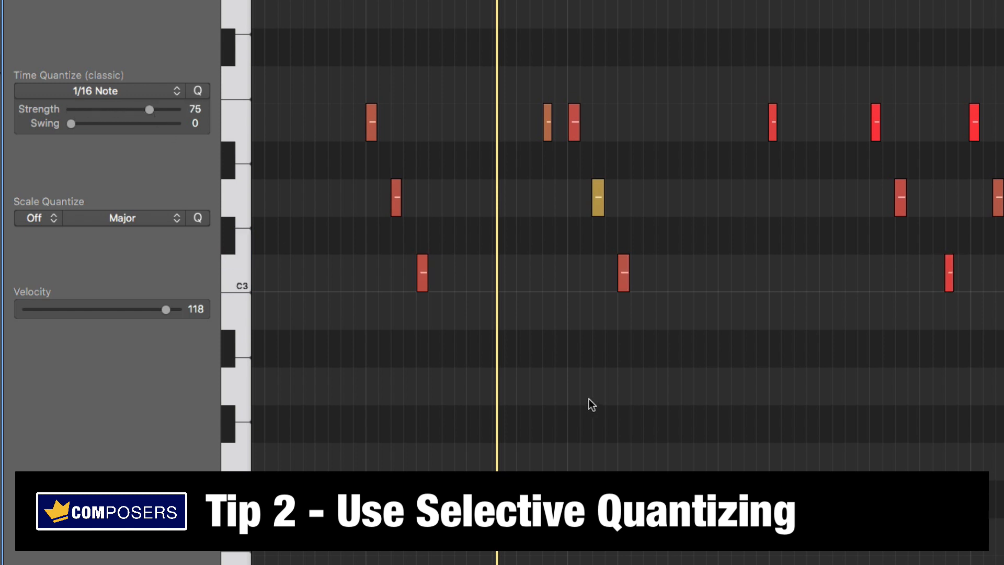
Select the notes in the two upper rows and set their quantize Strength to 32.
scroll(589, 396, left, 5)
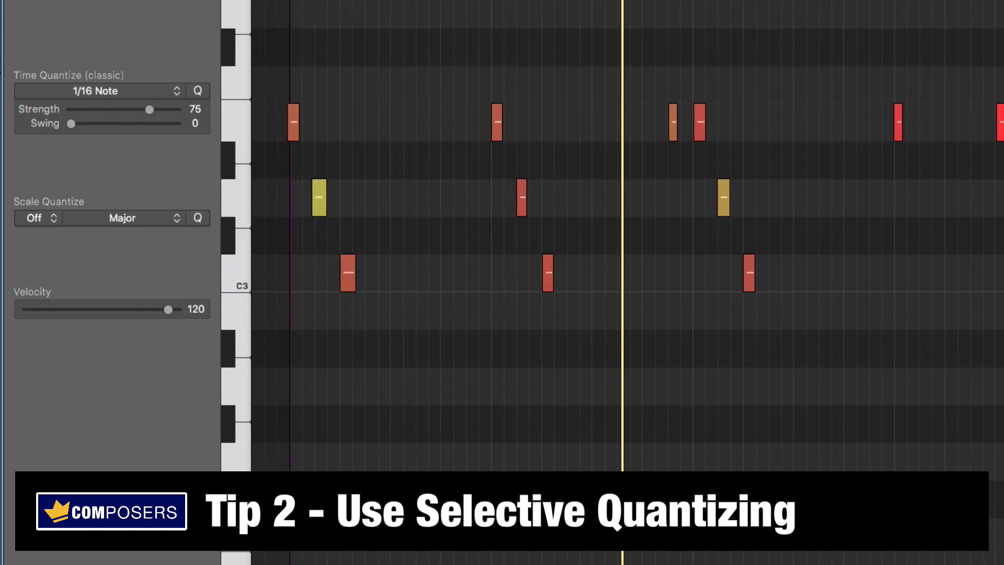
drag(1003, 104, 291, 215)
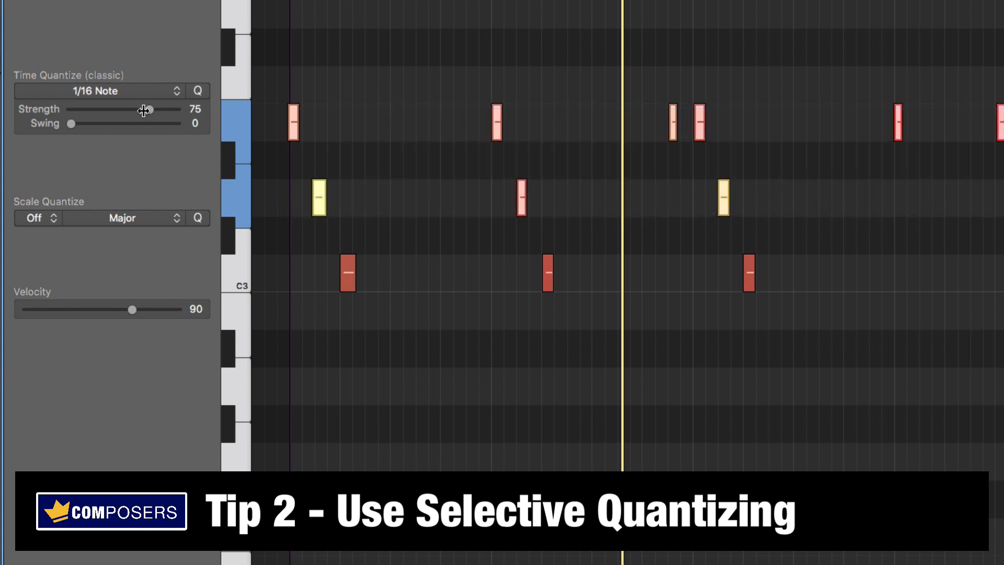
drag(150, 109, 97, 109)
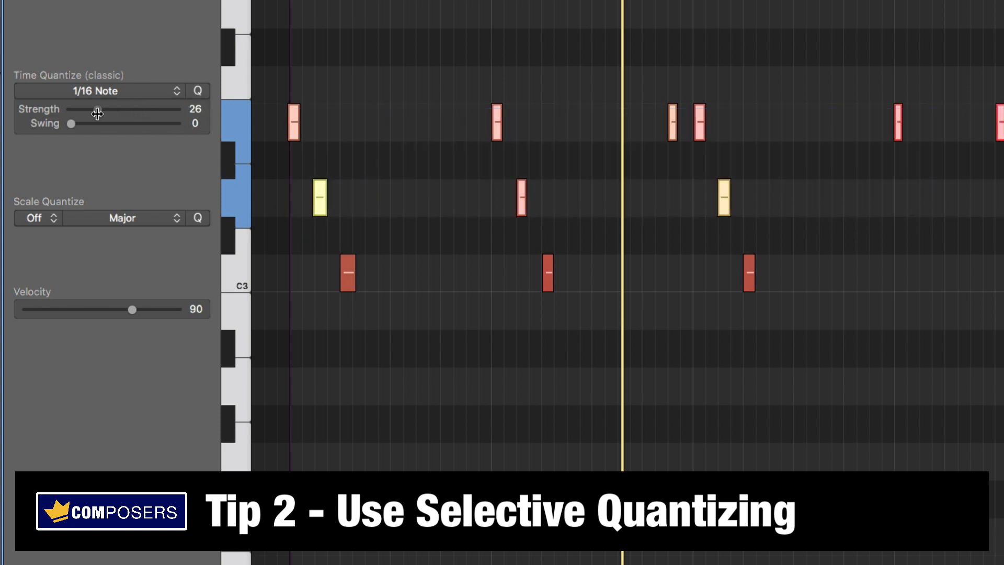
drag(565, 112, 277, 405)
scroll(264, 225, up, 5)
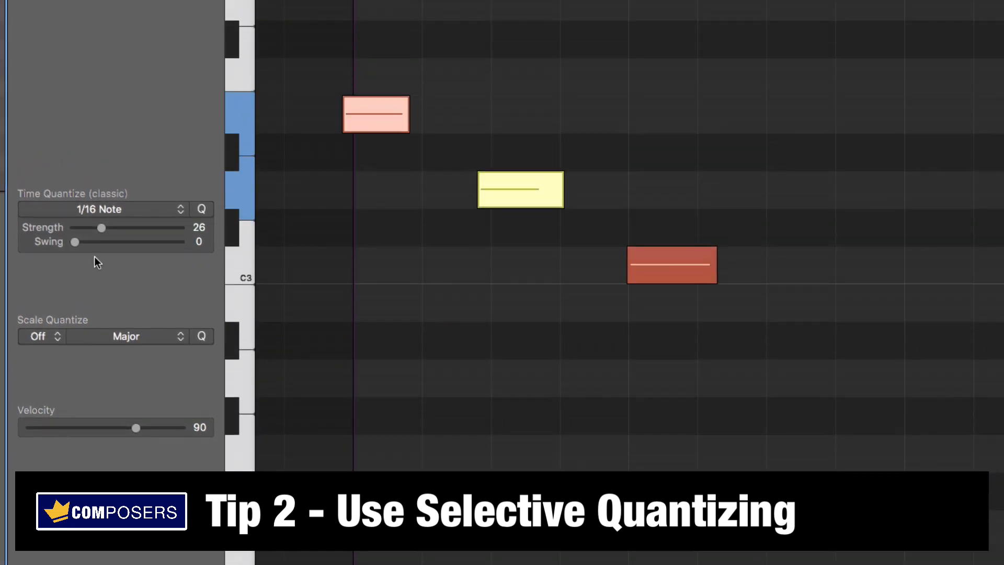
mouse_move(102, 228)
mouse_down()
mouse_move(144, 232)
mouse_move(112, 228)
mouse_up()
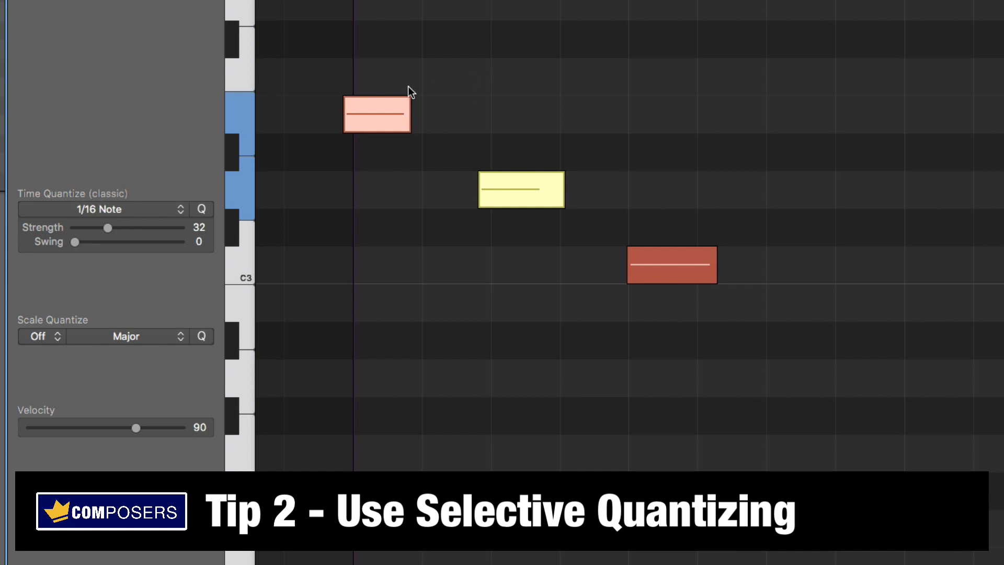
click(782, 186)
Select only the lowest of the first three taiko notes and set its quantize Strength to 56.
click(654, 278)
click(394, 257)
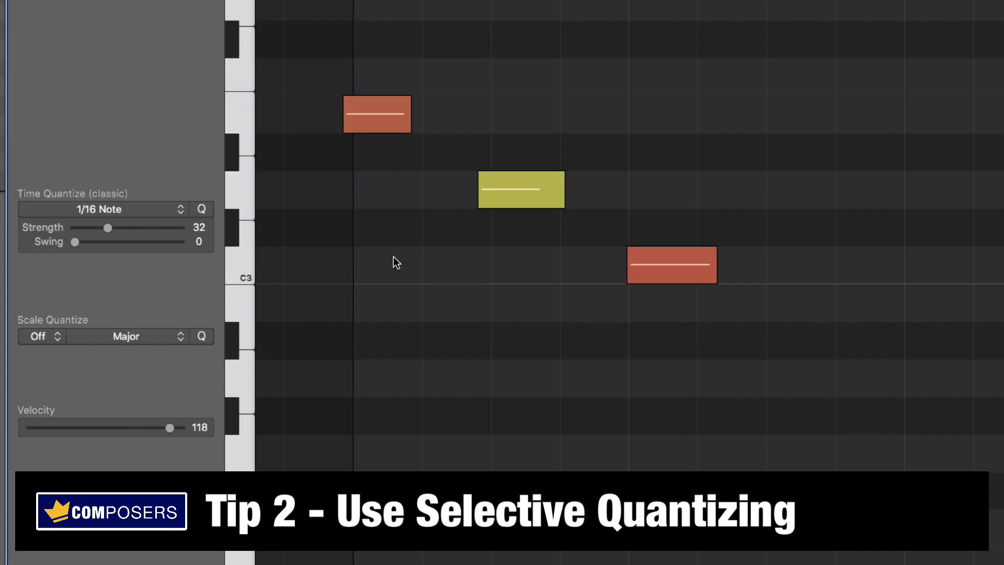
drag(731, 306, 676, 249)
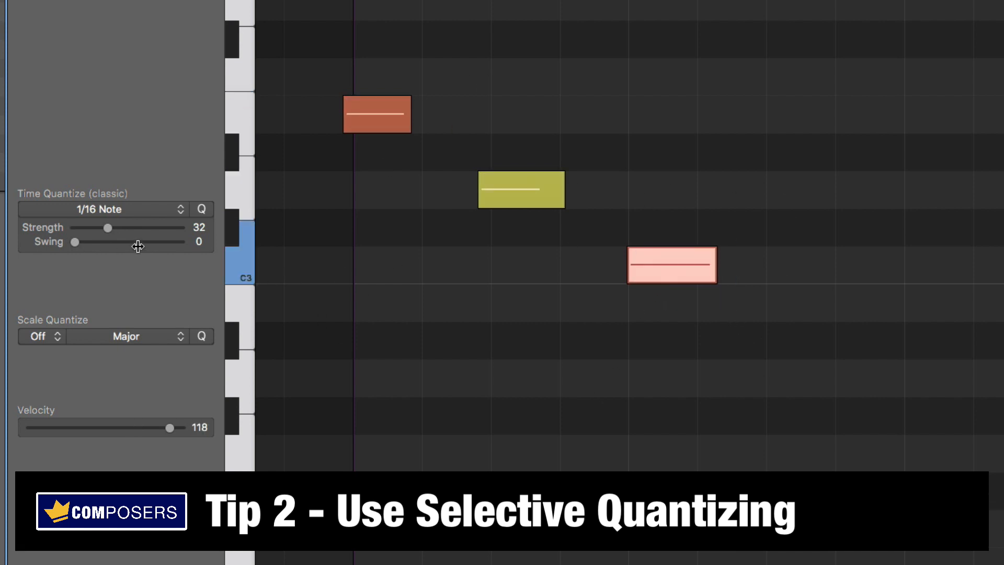
drag(792, 401, 676, 268)
click(477, 187)
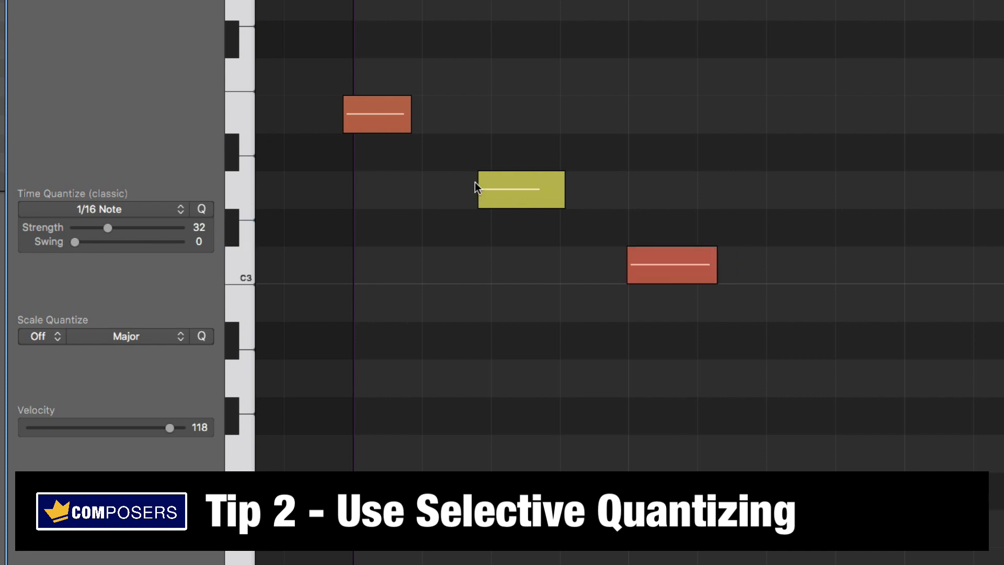
click(387, 115)
click(529, 199)
click(656, 256)
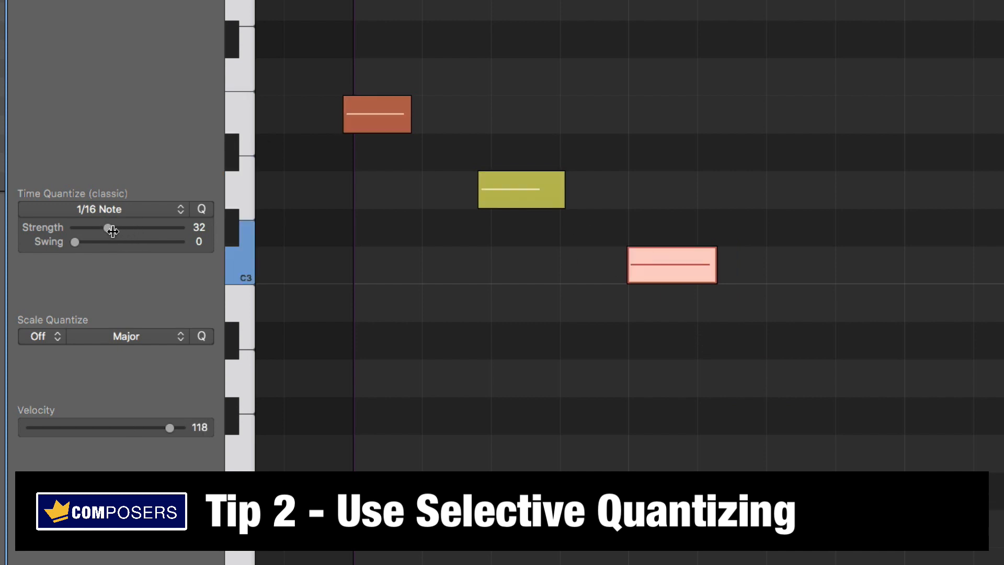
mouse_move(115, 225)
mouse_down()
mouse_move(152, 224)
mouse_move(135, 226)
mouse_up()
click(596, 393)
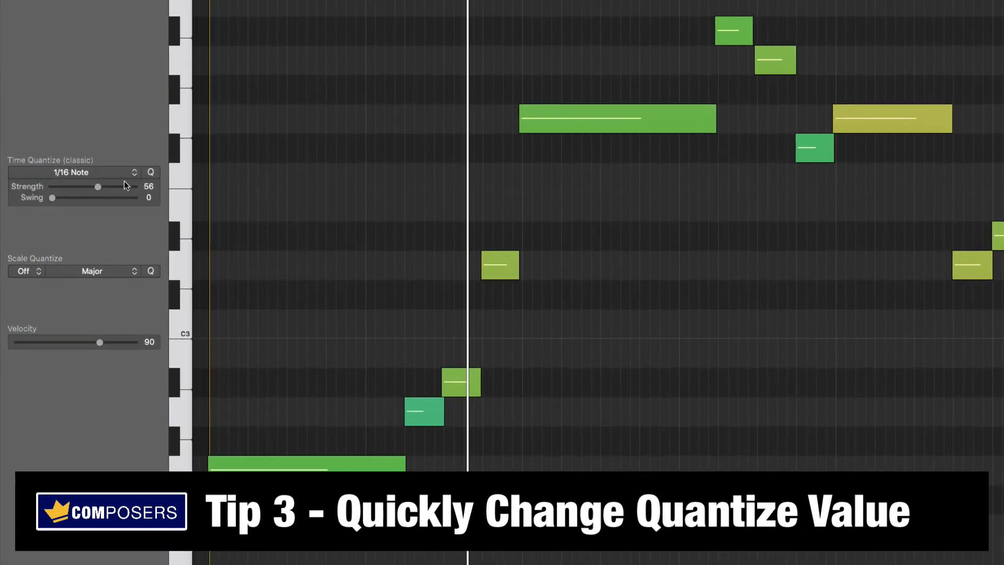
Examine the list of available Time Quantize values in the Piano Roll while viewing different regions, leaving it at 1/16 Note.
click(111, 195)
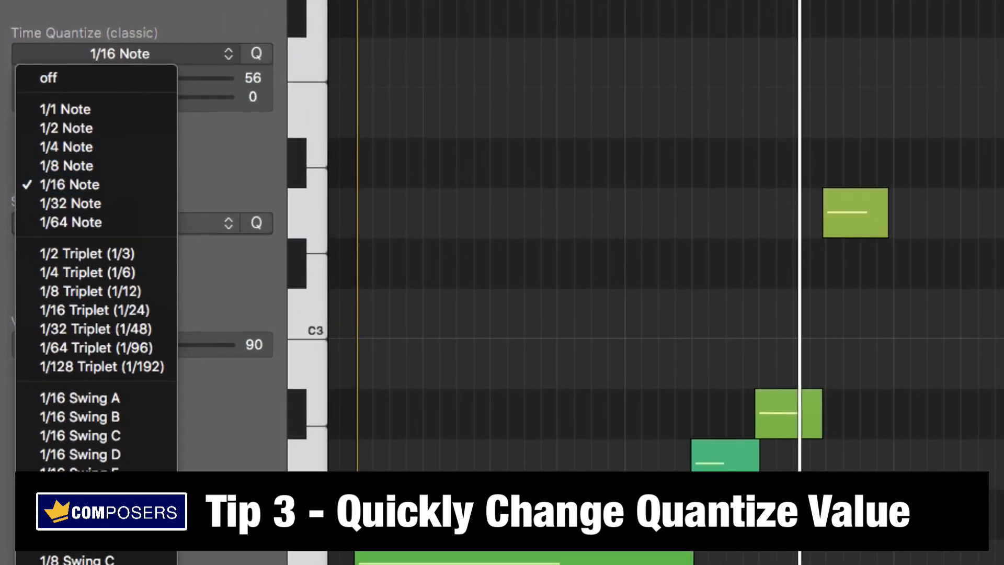
click(100, 191)
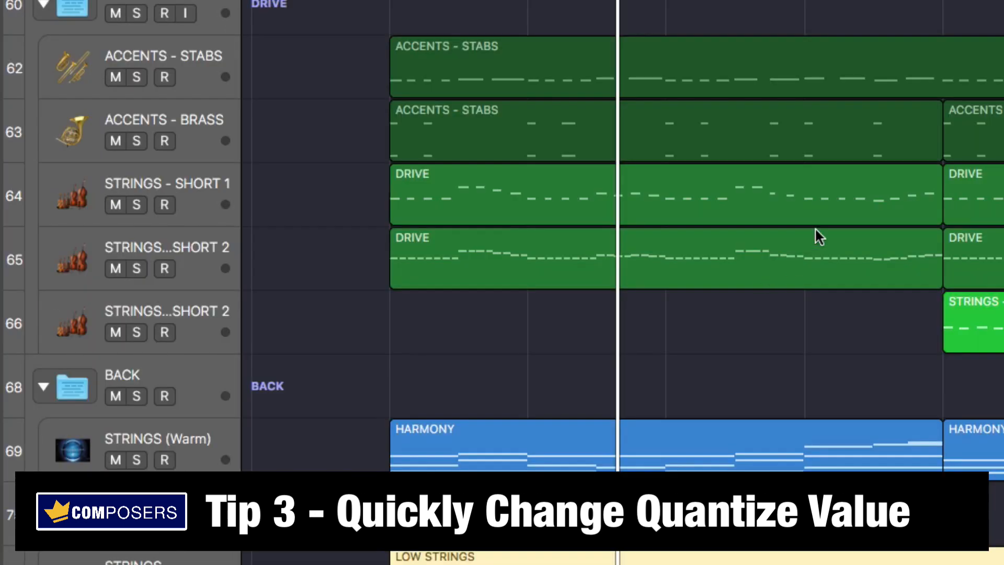
click(829, 70)
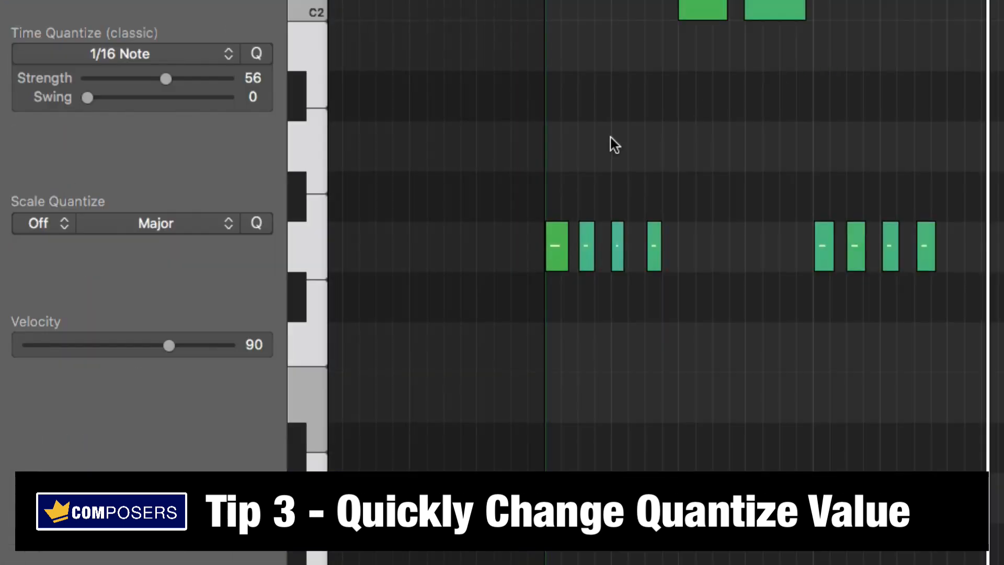
click(189, 57)
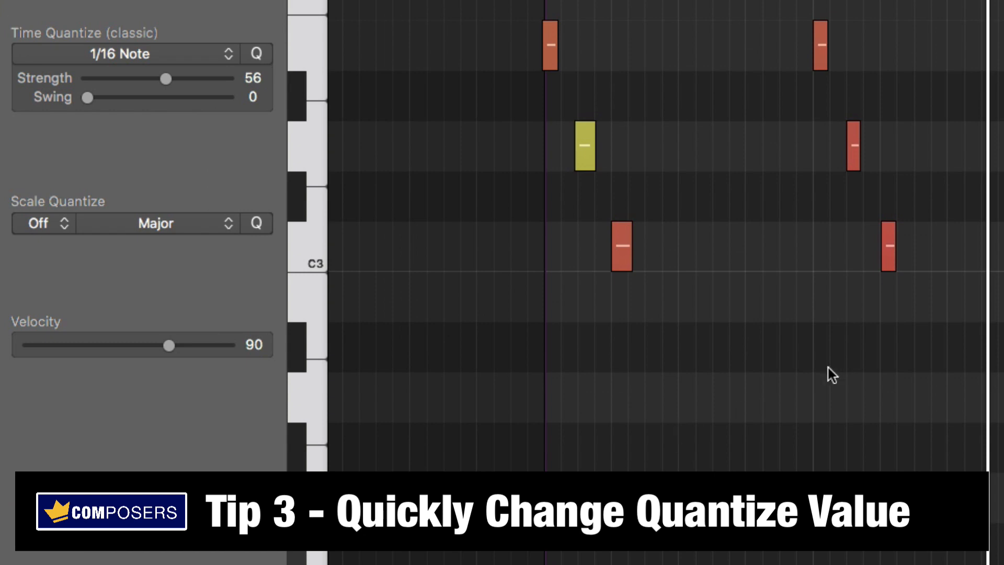
click(157, 53)
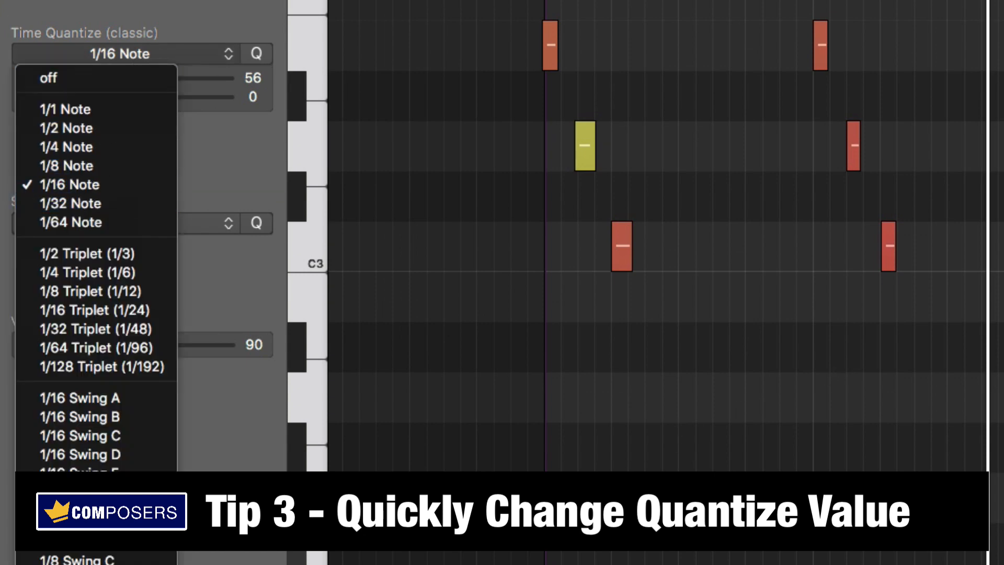
key(Escape)
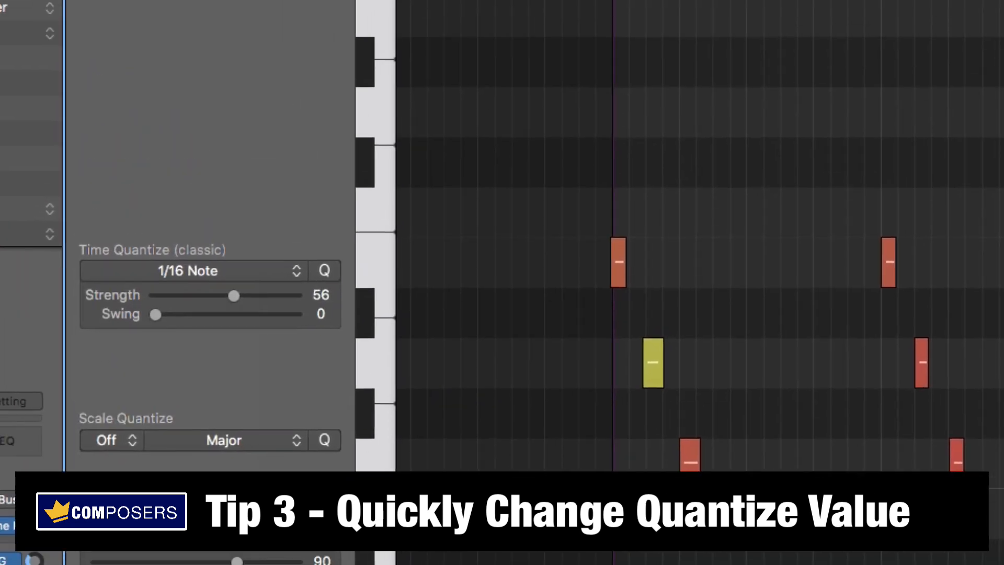
Search the key commands for "quantize" to examine the shortcuts assigned to changing the quantize value.
click(97, 21)
mouse_move(139, 73)
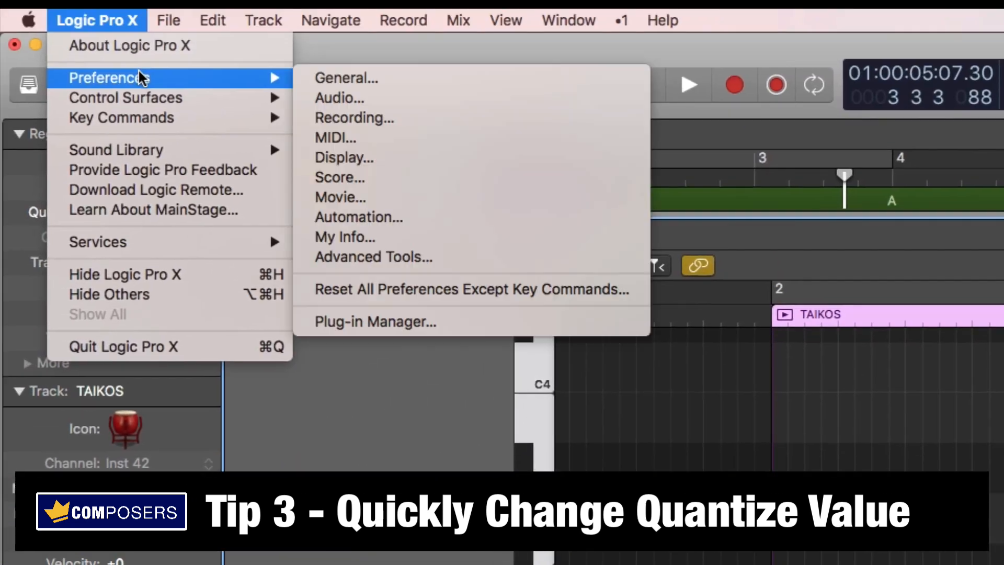
mouse_move(231, 117)
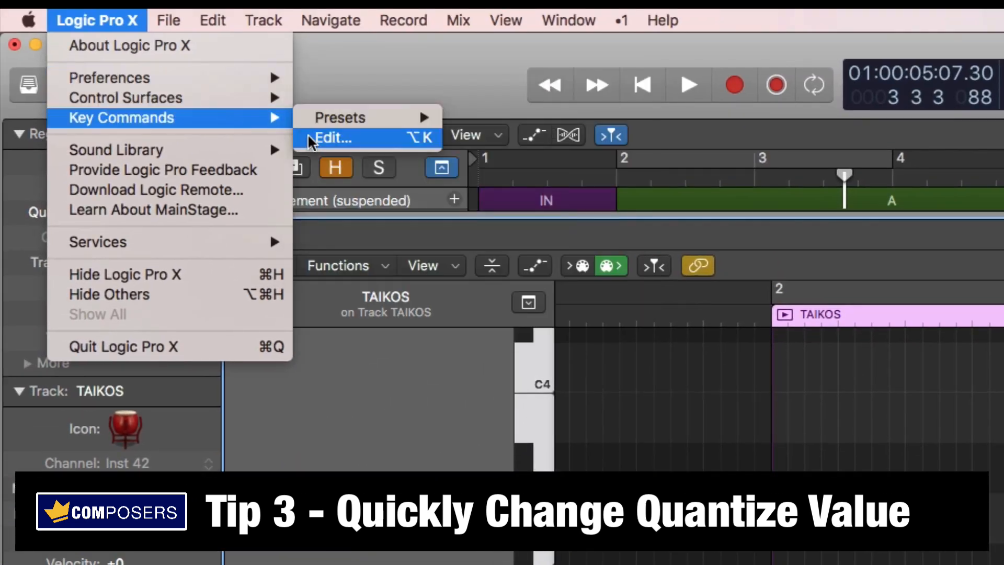
click(329, 138)
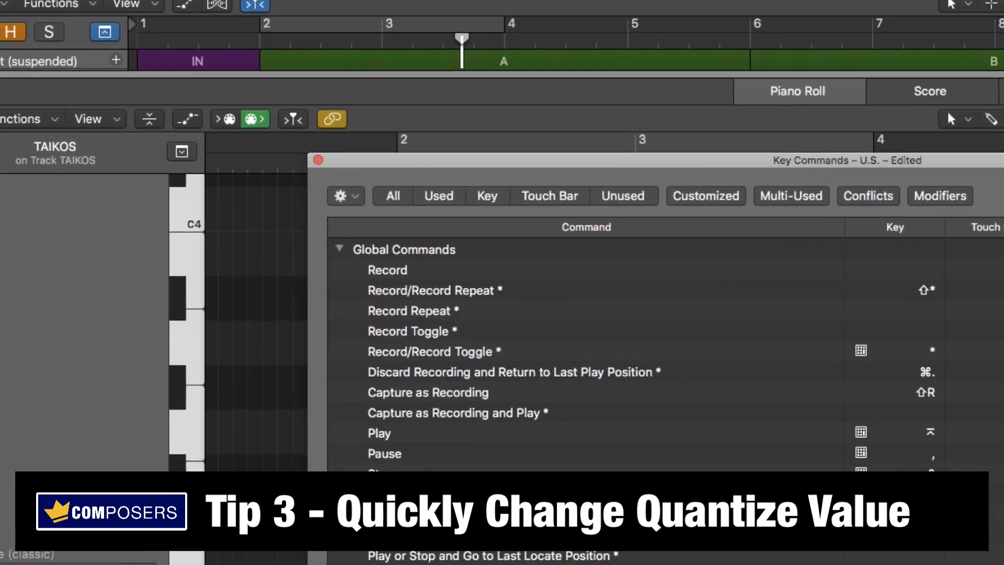
click(837, 78)
text(quantize)
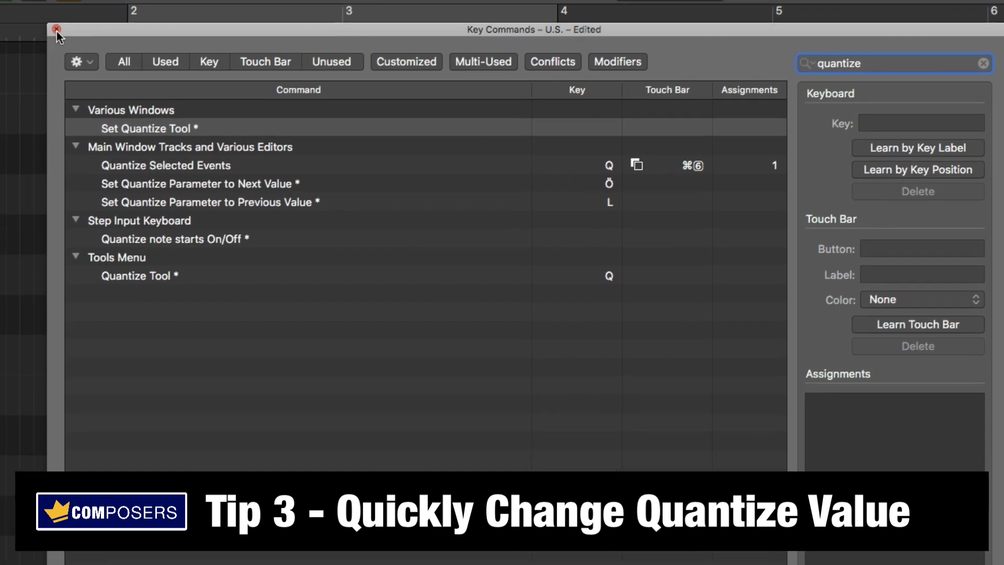
click(57, 30)
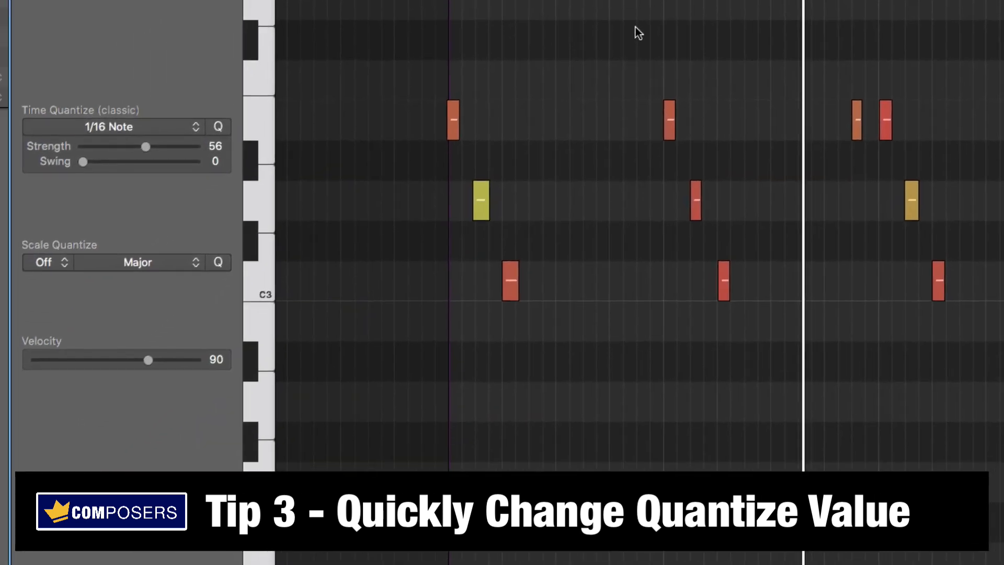
Cycle the Time Quantize value back and forth through 1/8 Triplet (1/12) and its neighbouring values, ending on 1/16 Note.
key(ctrl+alt+Left)
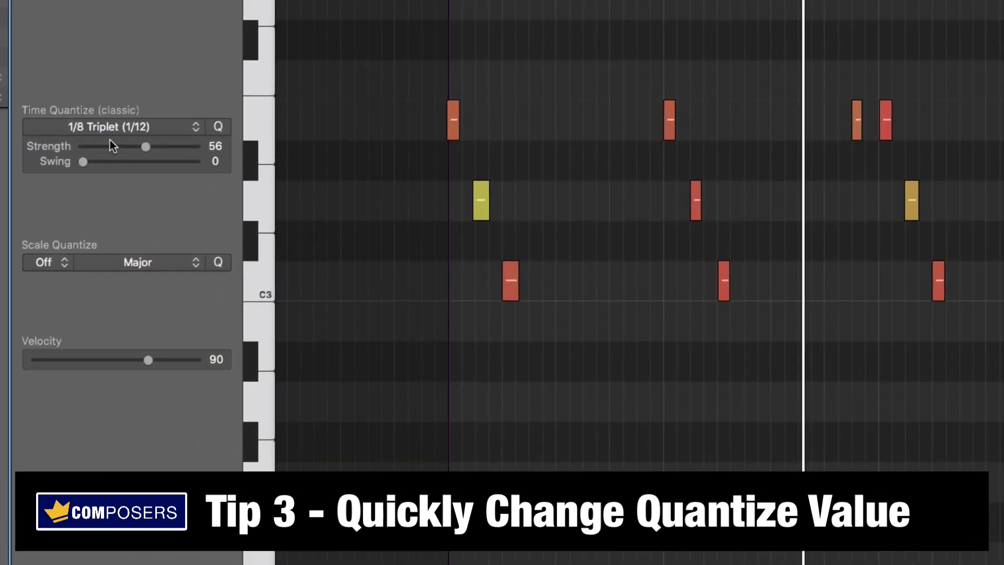
key(ctrl+alt+Right)
key(ctrl+alt+Right)
key(ctrl+alt+Left)
key(ctrl+alt+Left)
key(ctrl+alt+Right)
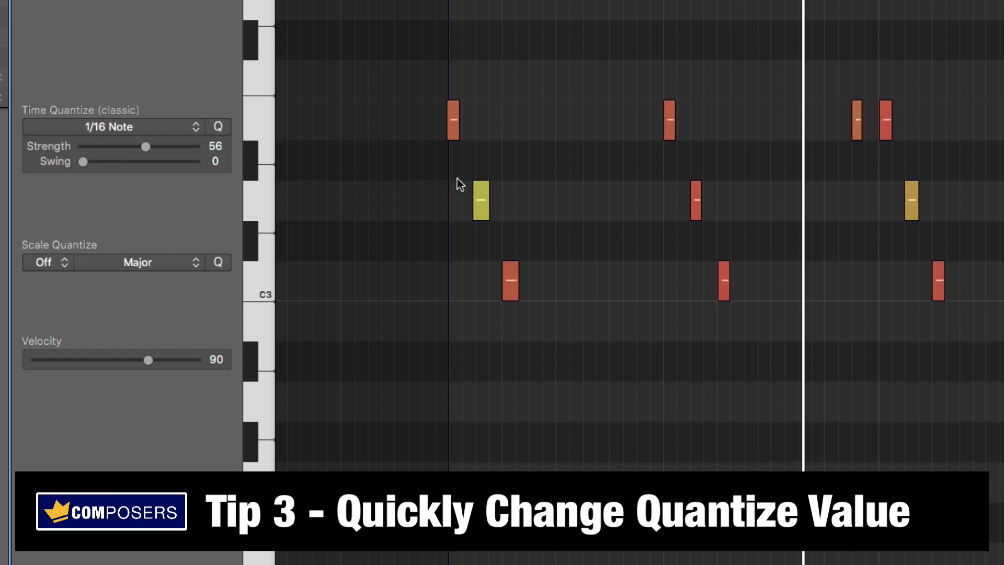
key(ctrl+alt+Left)
key(ctrl+alt+Right)
key(ctrl+alt+Left)
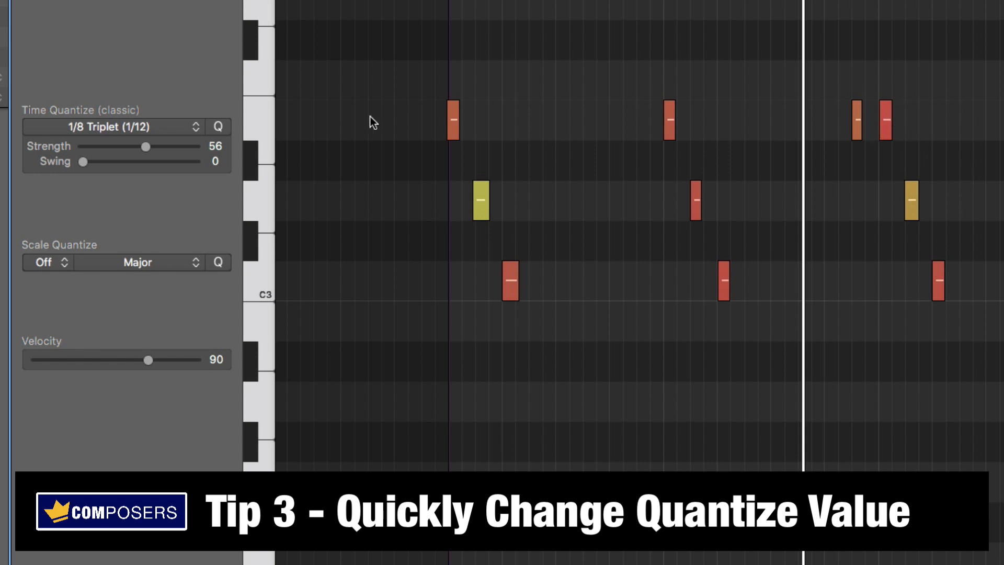
key(ctrl+alt+Right)
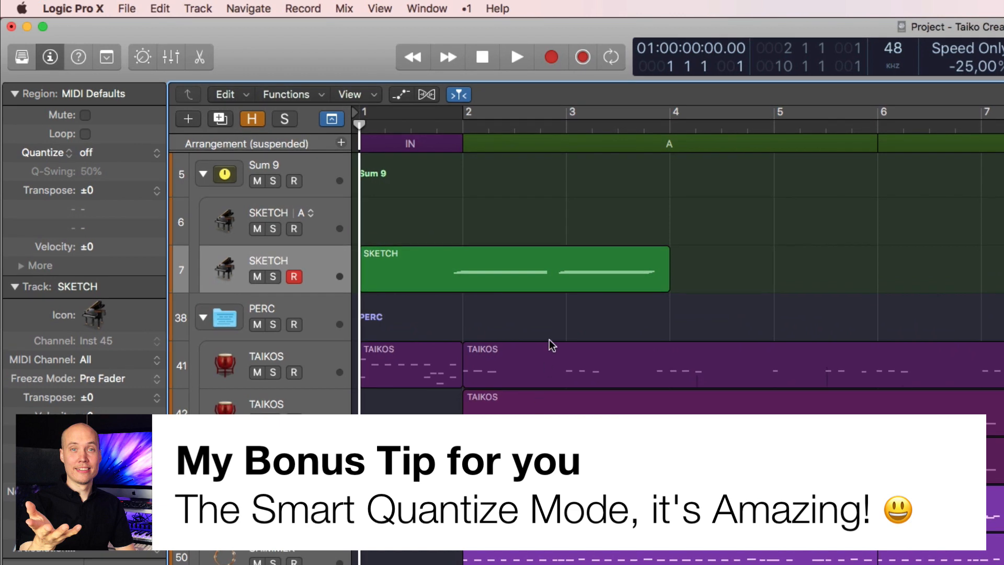
Examine the note timing of the SKETCH piano region in the Piano Roll, selecting all its notes.
click(563, 277)
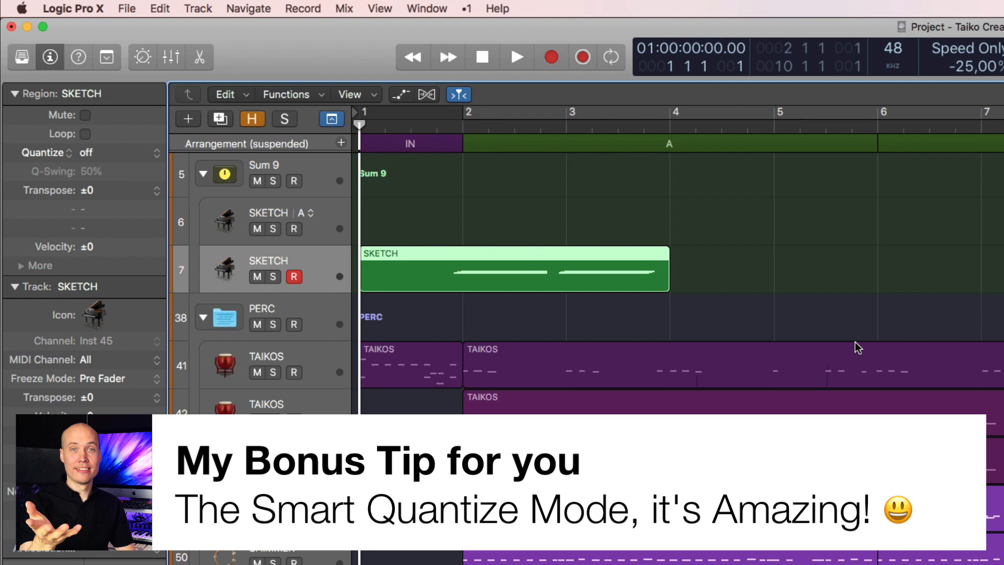
key(p)
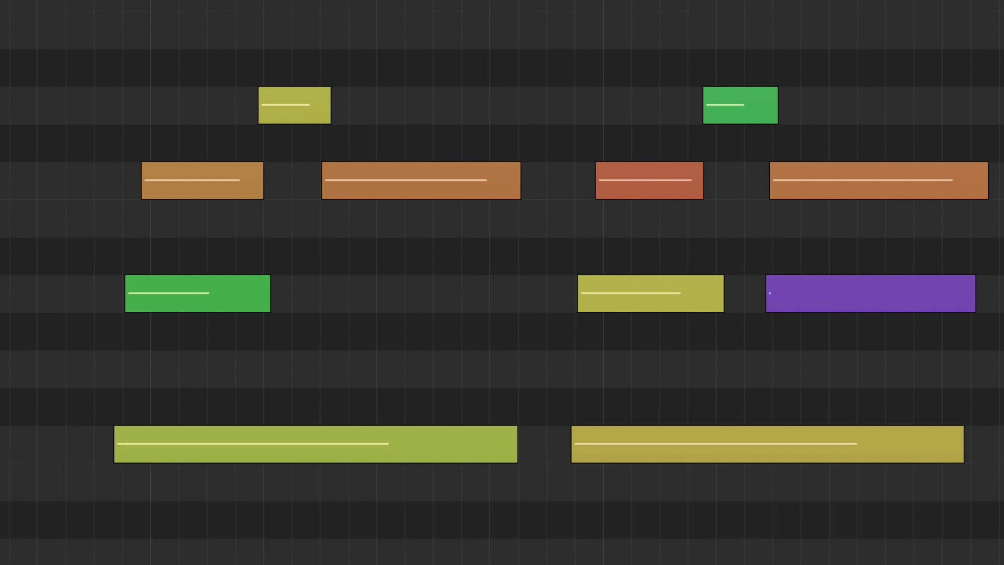
drag(73, 1, 936, 564)
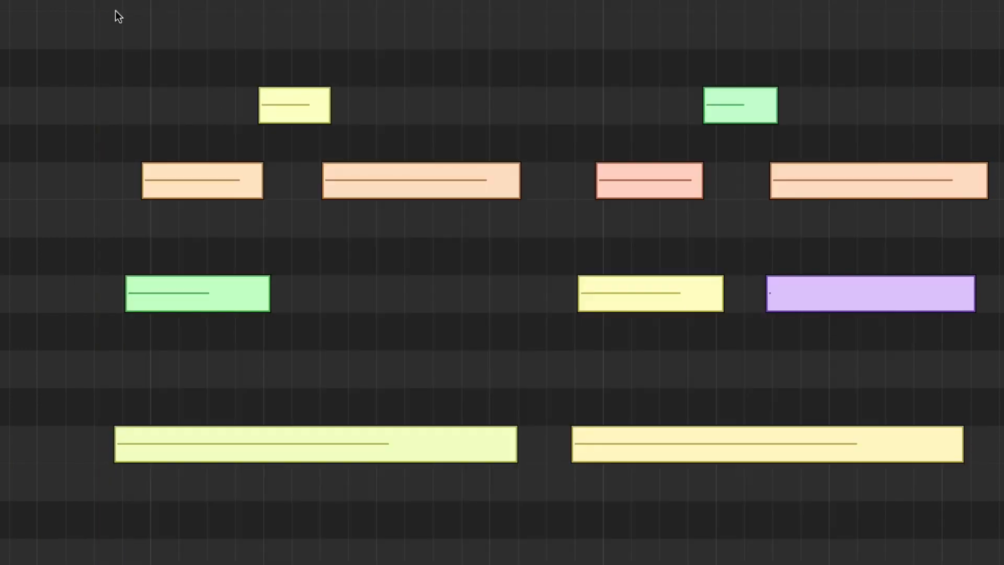
click(116, 15)
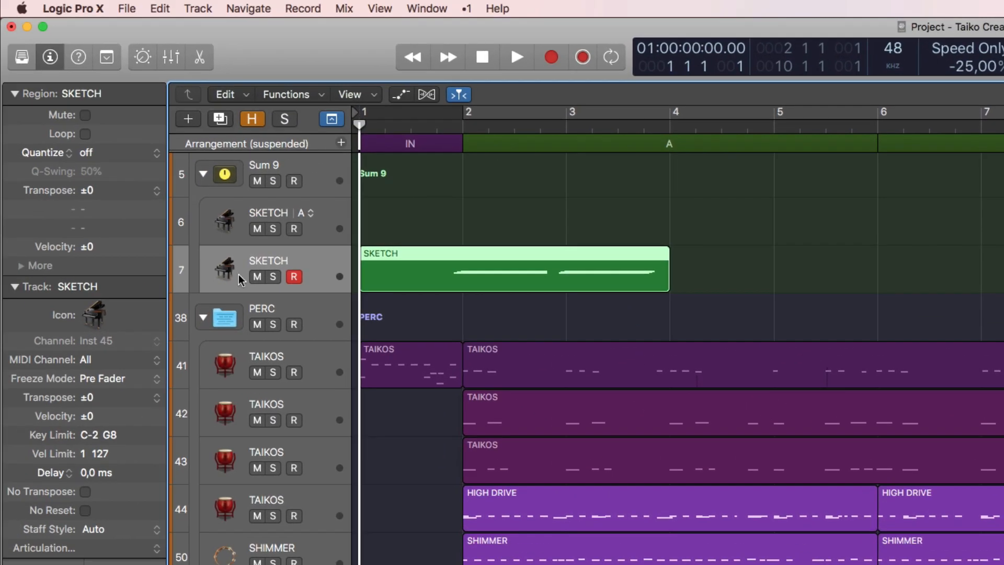
Solo the track holding the SKETCH region, play it back and open the region in the Piano Roll.
key(space)
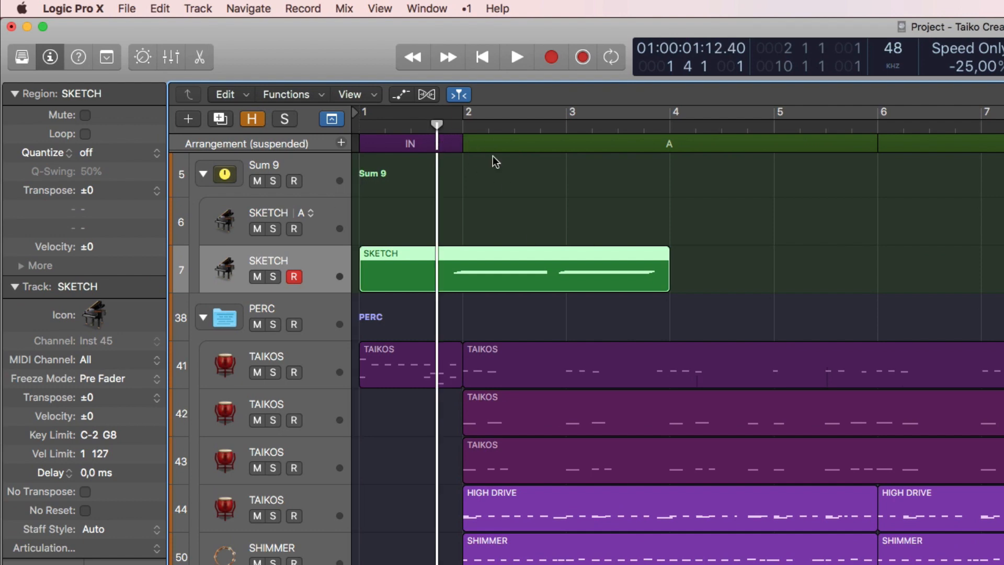
click(855, 242)
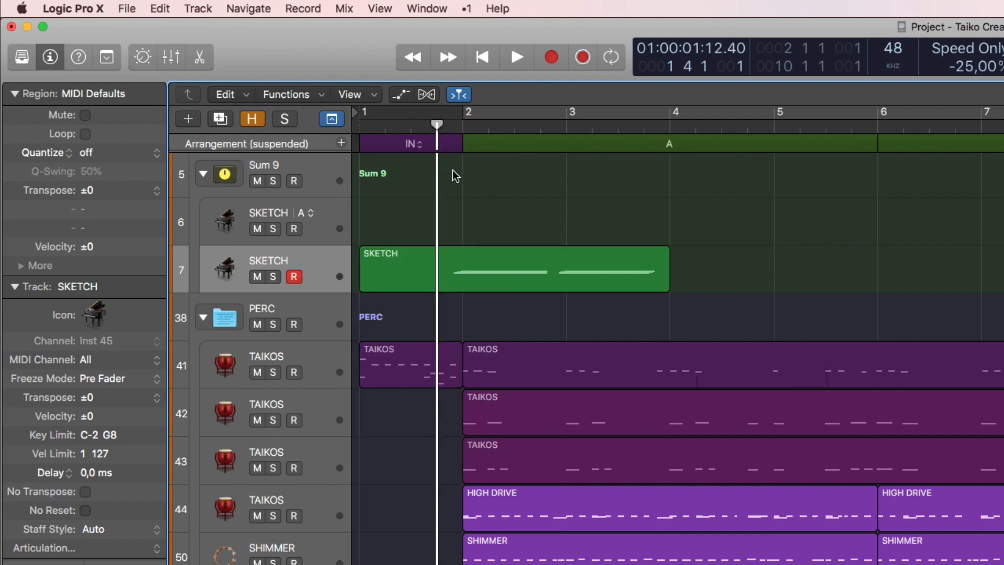
double_click(498, 255)
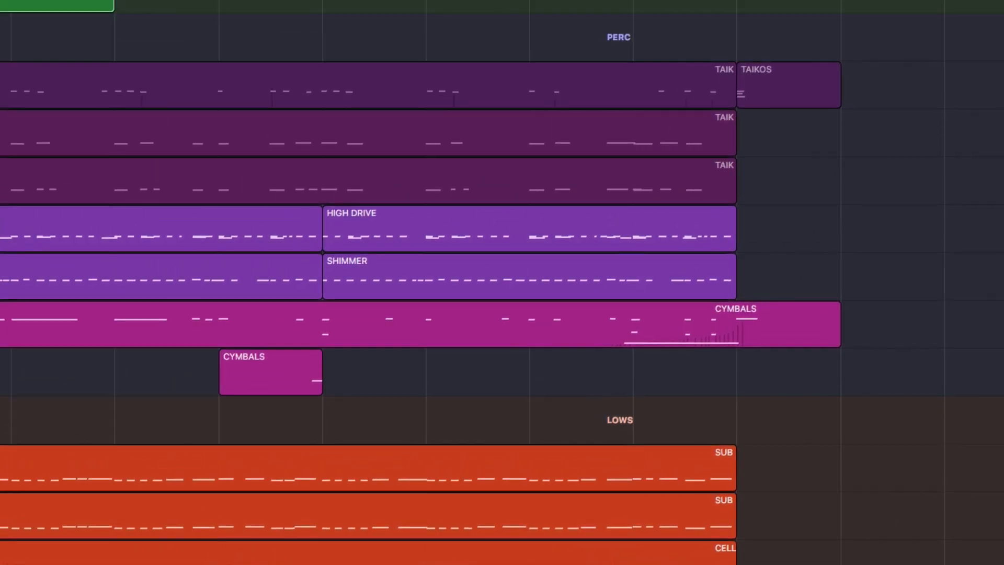
click(272, 277)
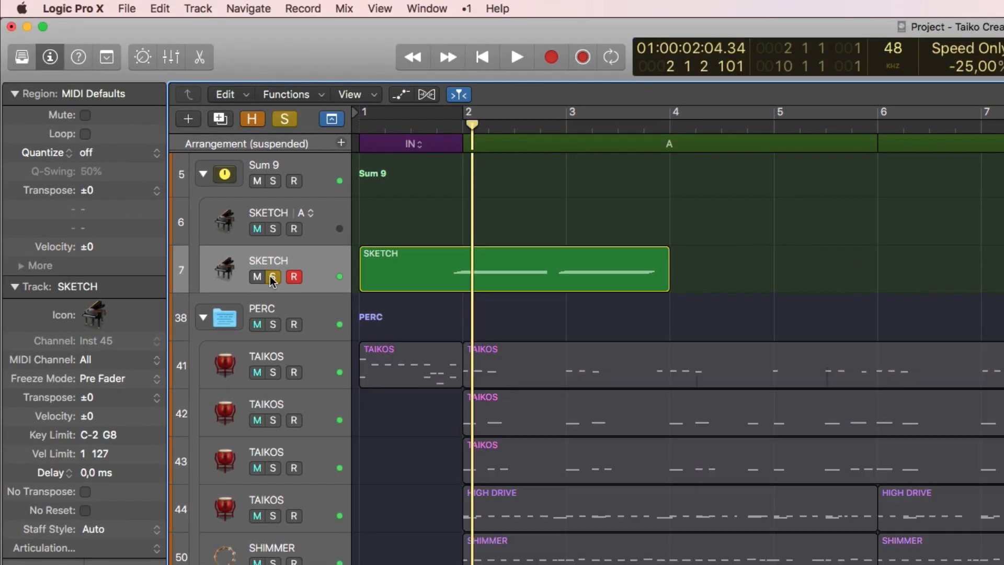
click(438, 141)
key(space)
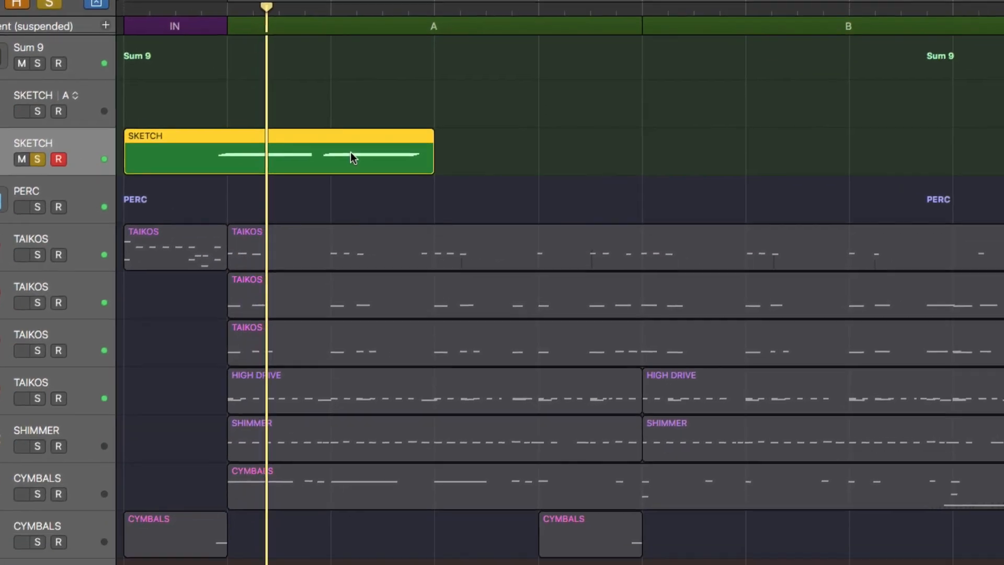
double_click(543, 245)
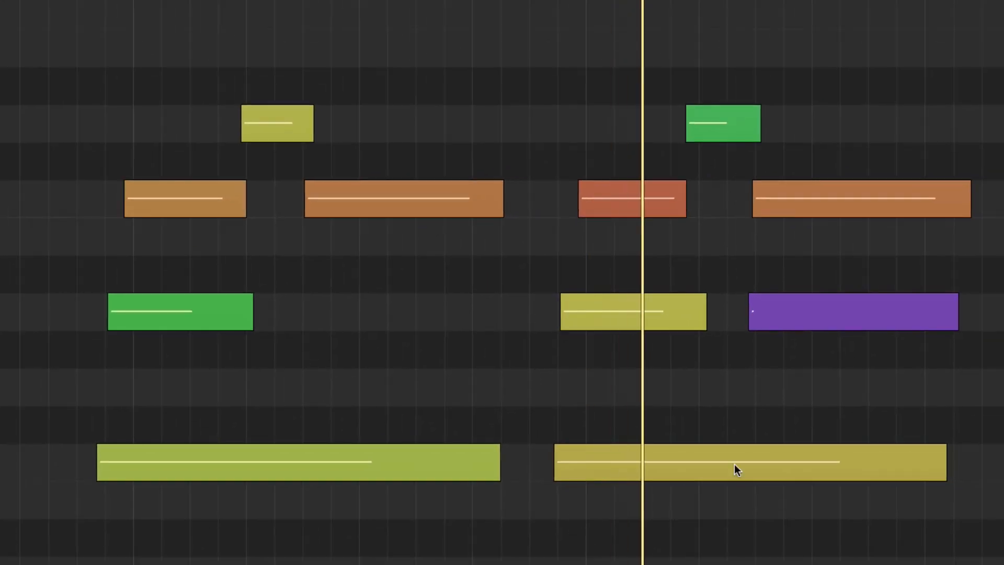
key(space)
Select all notes in the SKETCH region and set their classic 1/16 Note quantize Strength to 100.
drag(103, 7, 1003, 564)
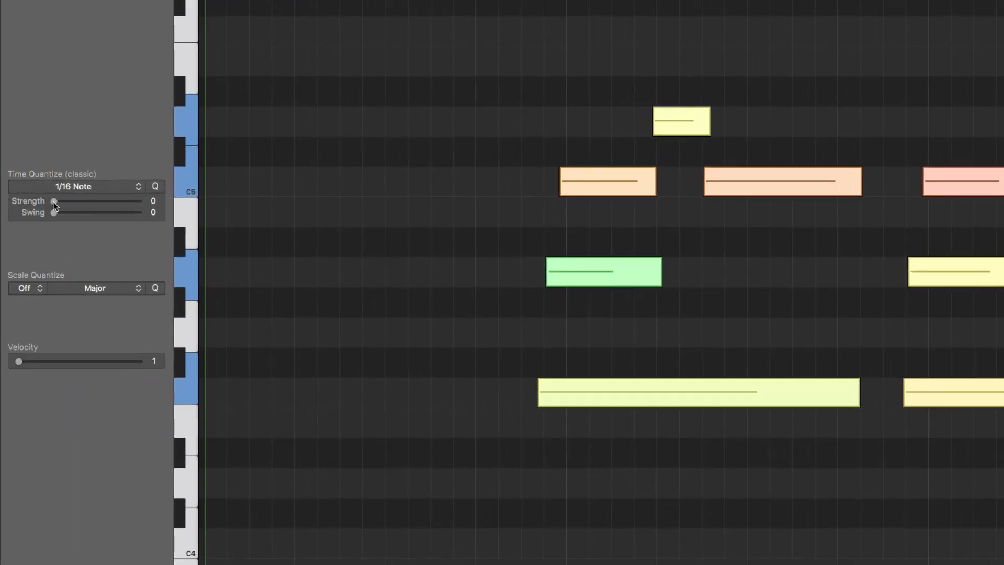
drag(54, 202, 219, 200)
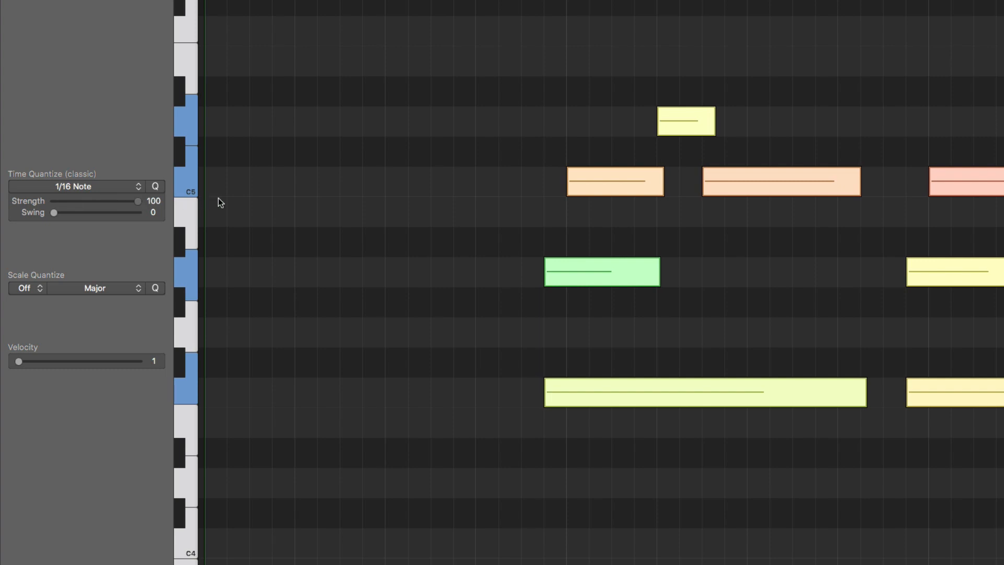
click(535, 456)
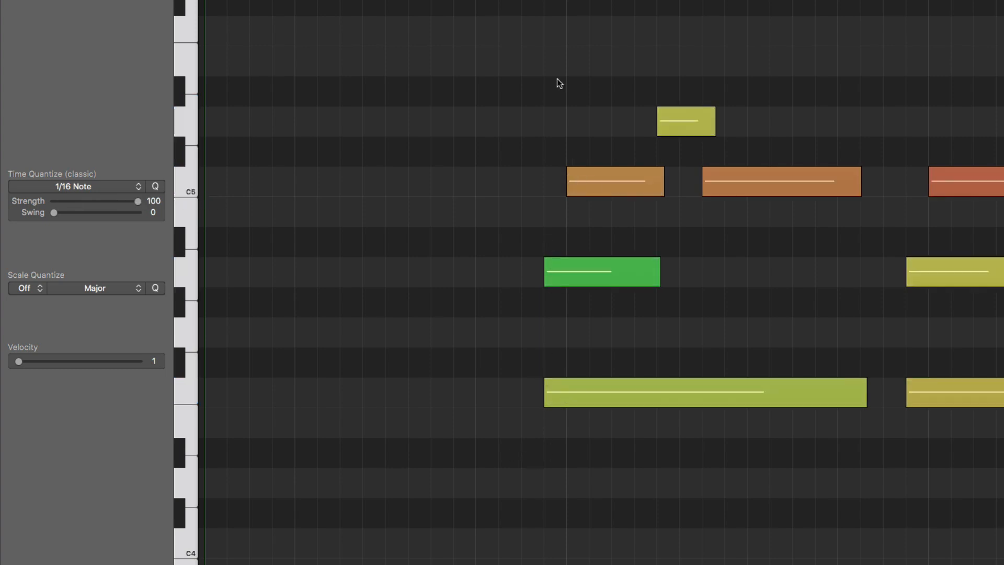
Play back the fully quantized SKETCH notes and undo their quantize Strength change.
key(space)
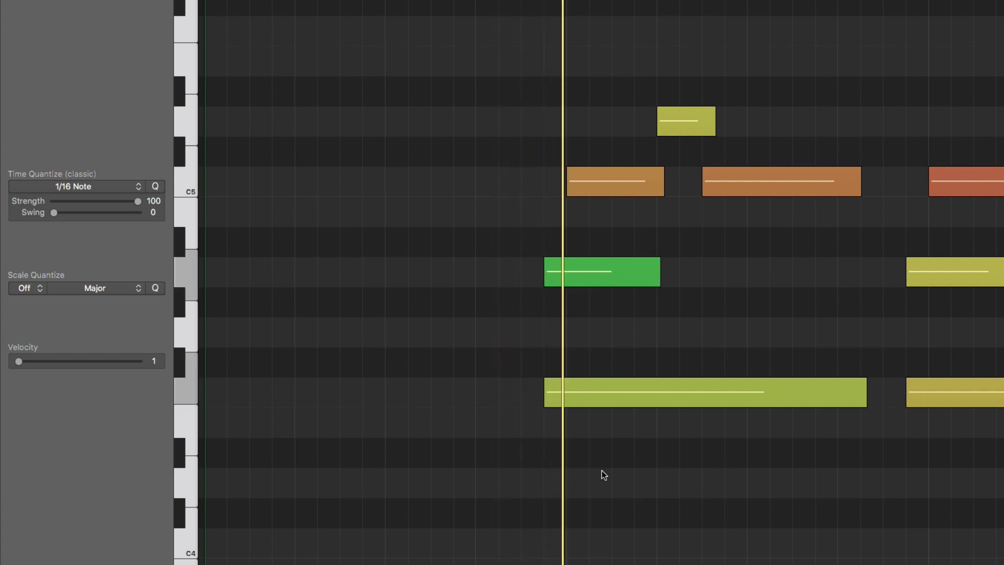
drag(478, 36, 1002, 418)
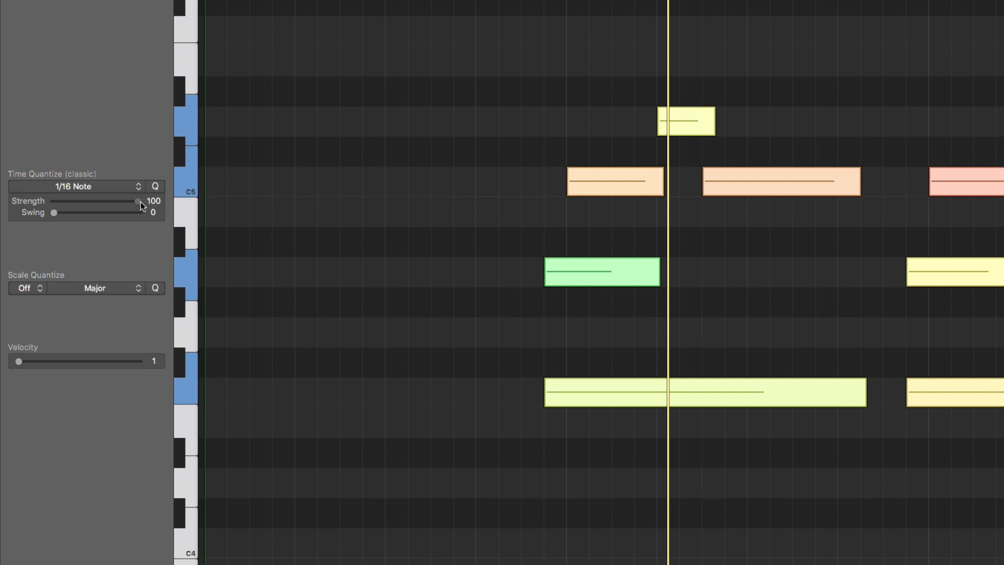
click(391, 184)
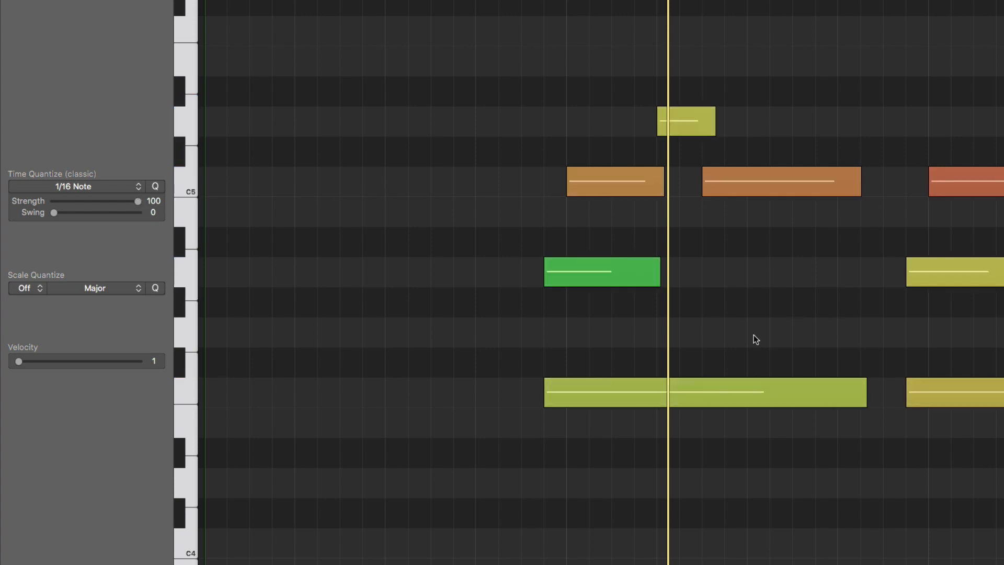
key(super+z)
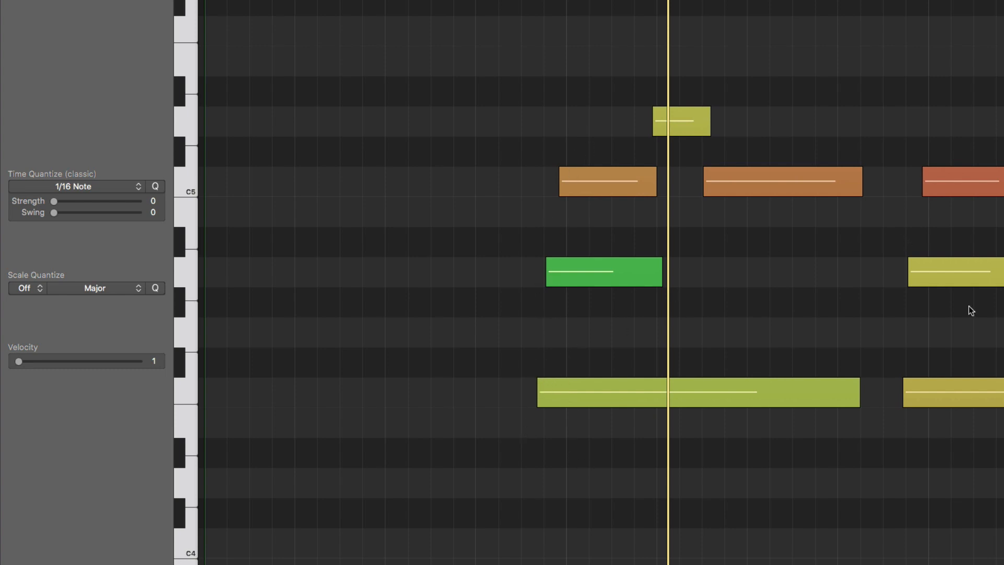
scroll(753, 83, up, 1)
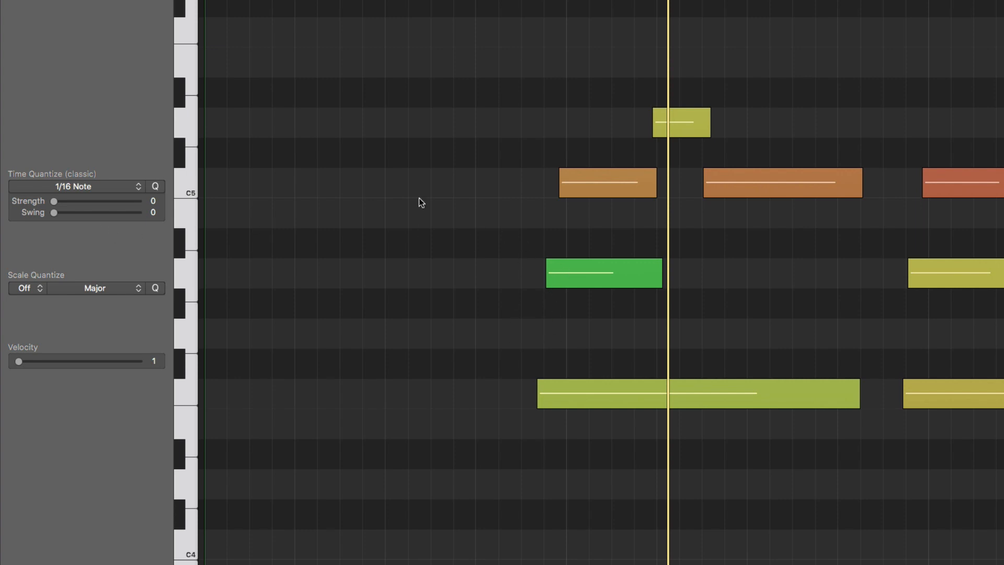
Select all notes in the SKETCH region and switch the region's quantize mode to Smart Quantize.
drag(523, 62, 997, 531)
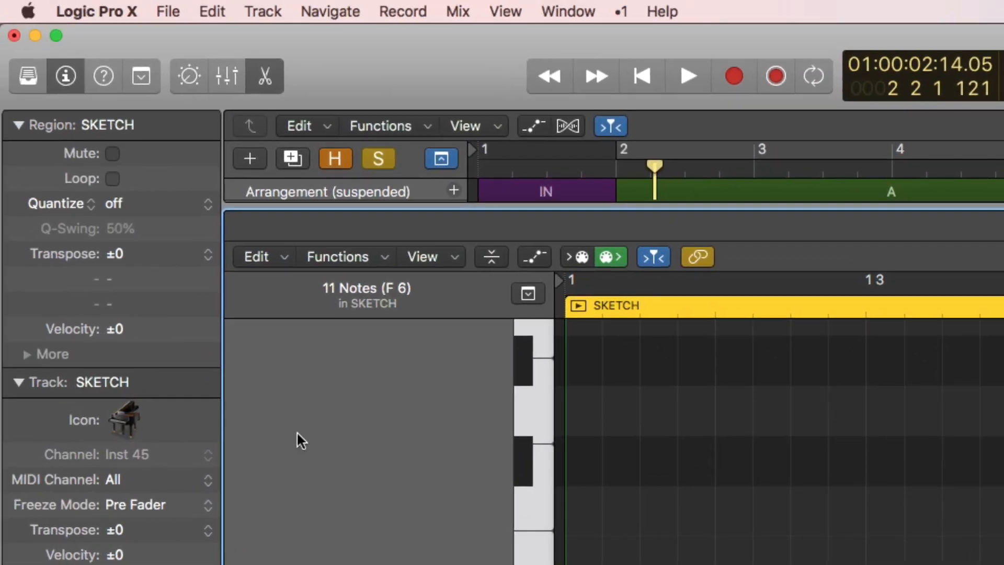
click(64, 77)
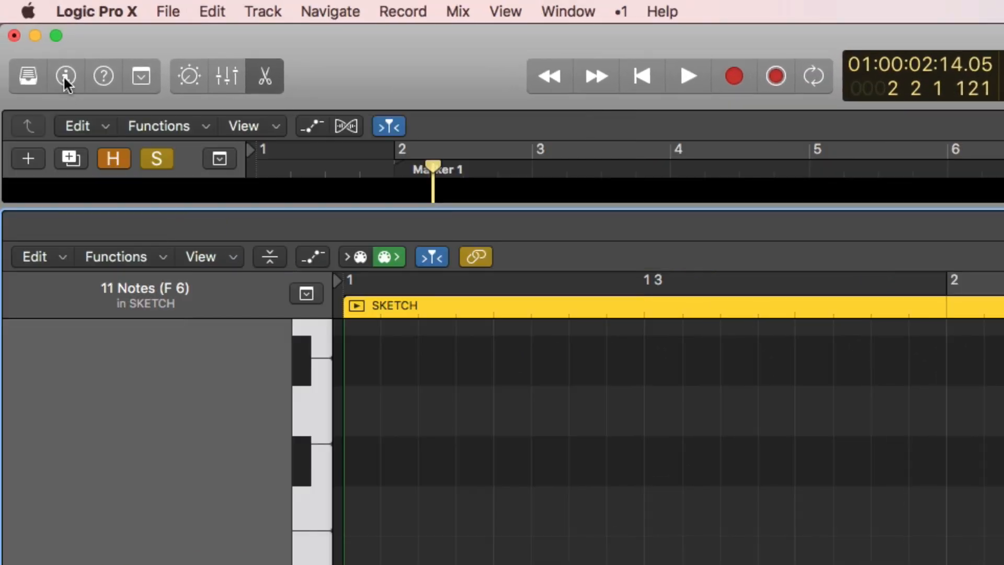
click(64, 76)
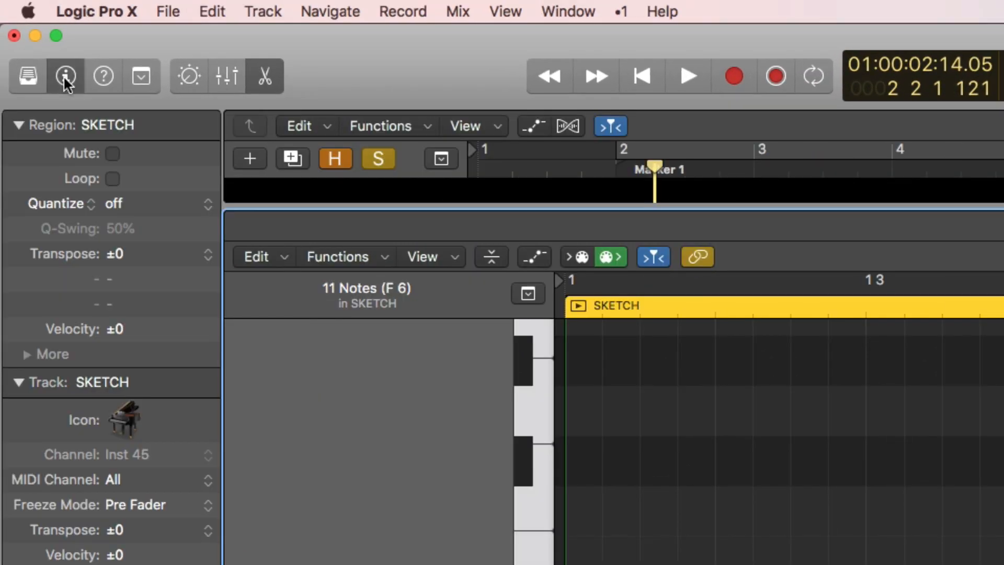
click(61, 203)
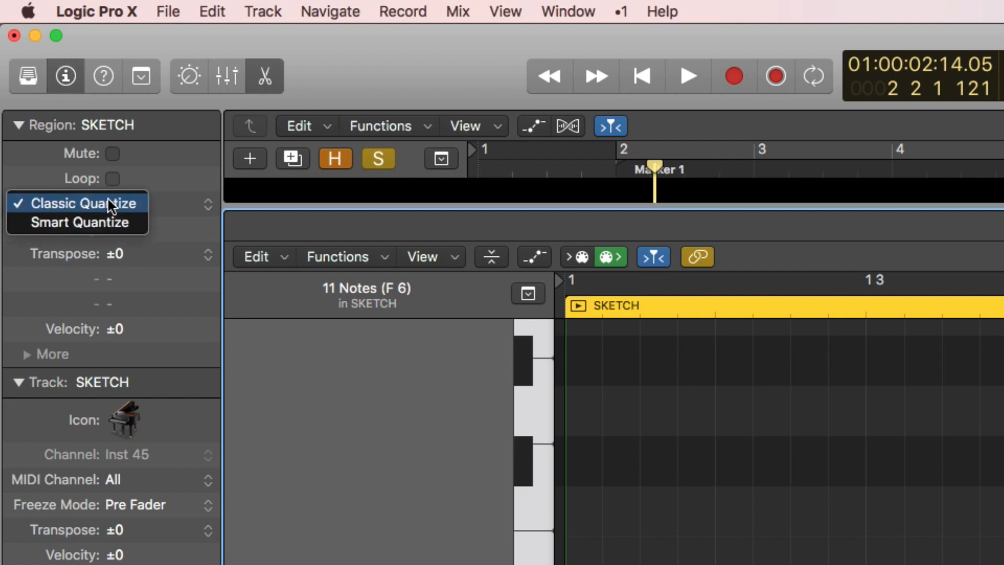
click(67, 222)
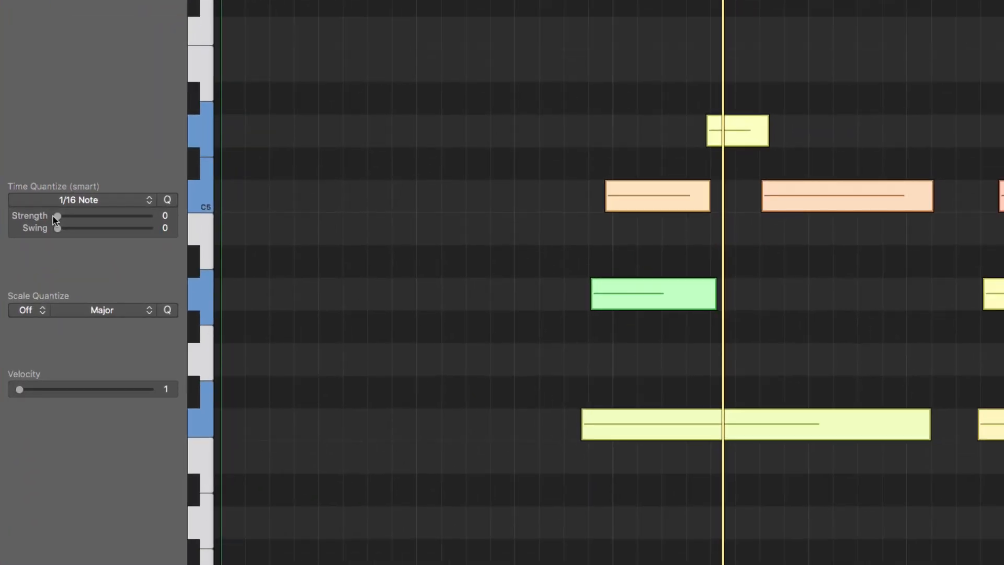
Set the smart 1/16 Note quantize Strength to 100 for all notes in the SKETCH region.
drag(560, 61, 1002, 536)
drag(58, 216, 194, 229)
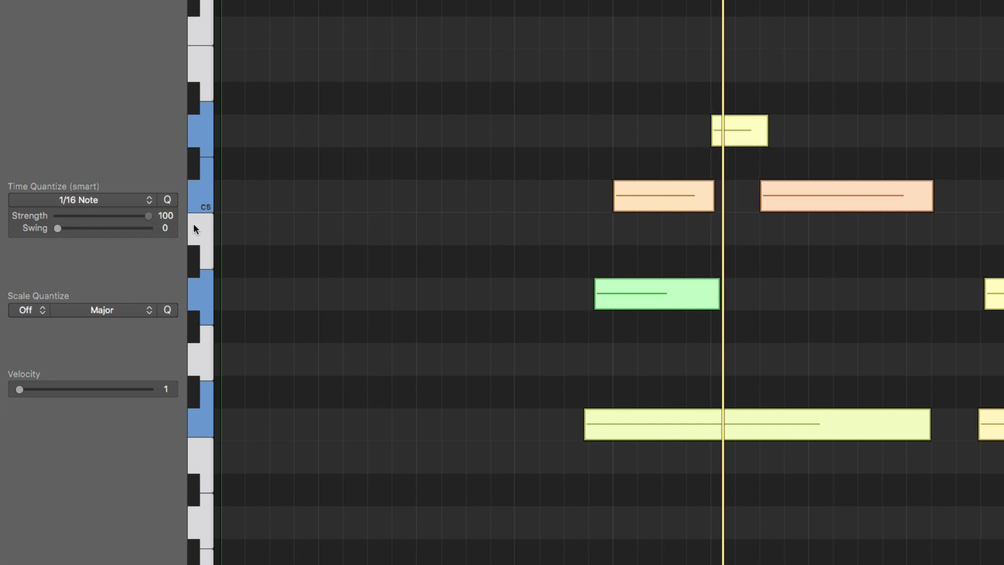
click(582, 304)
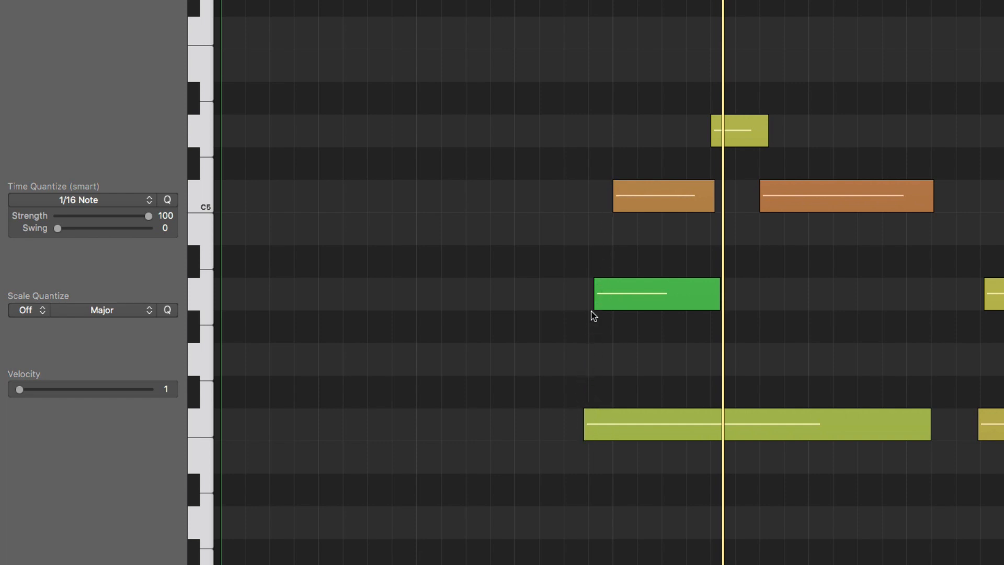
Examine the start positions of the first chord's smart-quantized notes and play the SKETCH region back.
click(589, 435)
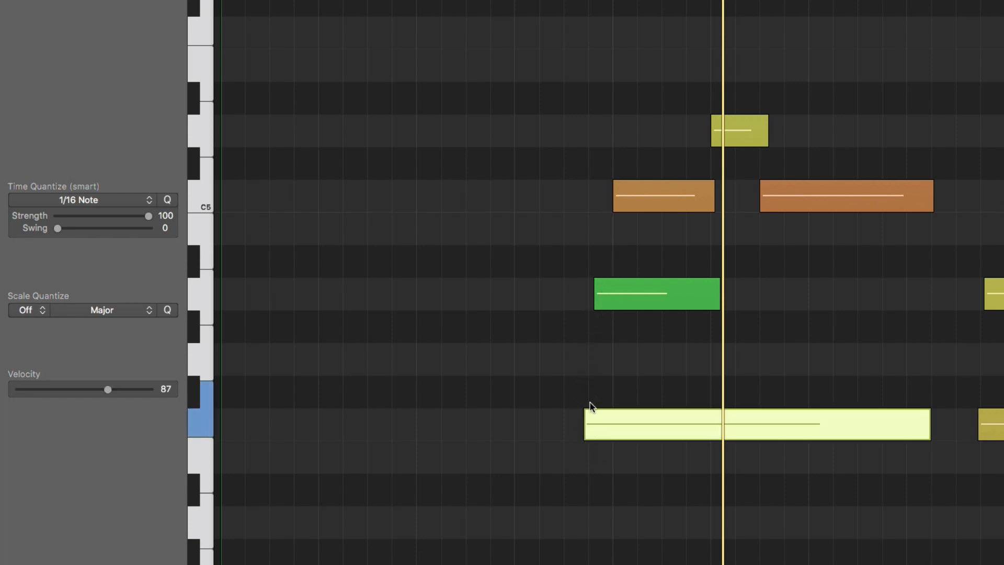
click(607, 299)
click(633, 247)
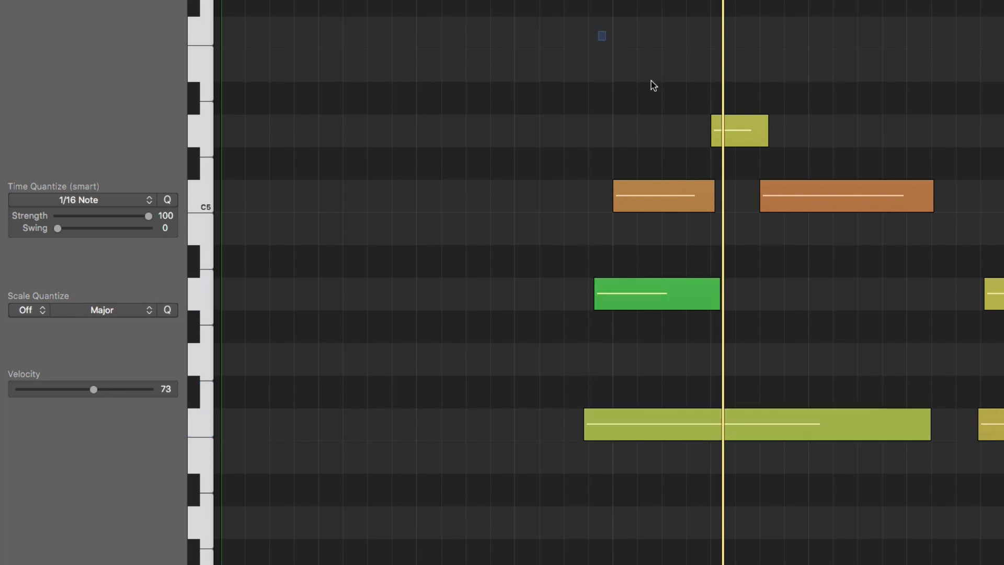
drag(653, 85, 1002, 511)
click(527, 163)
key(space)
key(space)
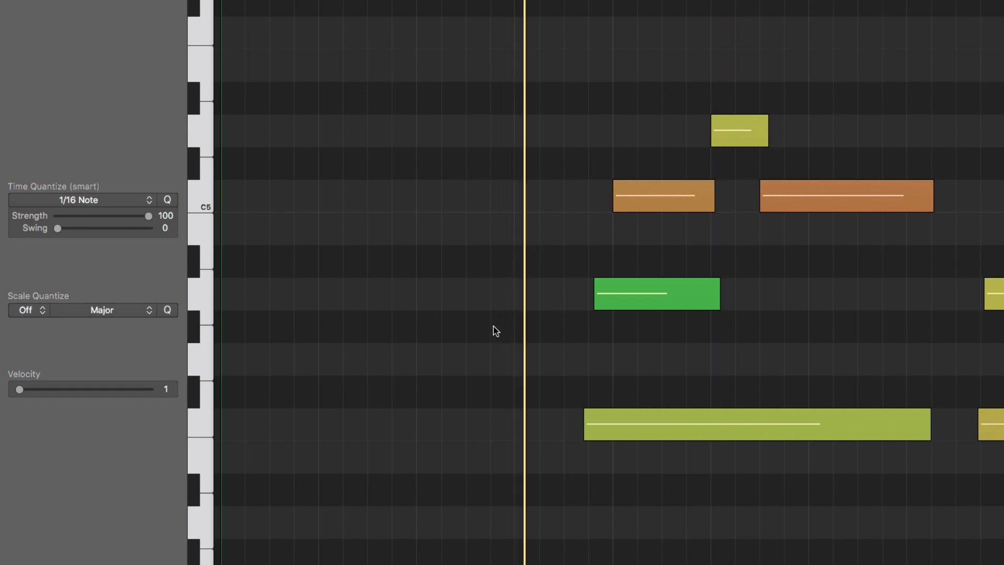